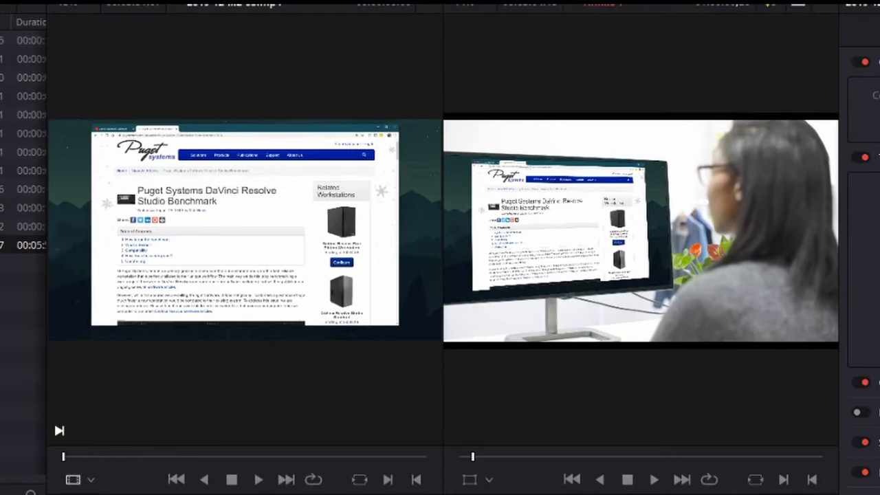
Disable the V3 webpage clip to reveal the raw green-screen footage on V2.
{"action": "key", "text": "d"}
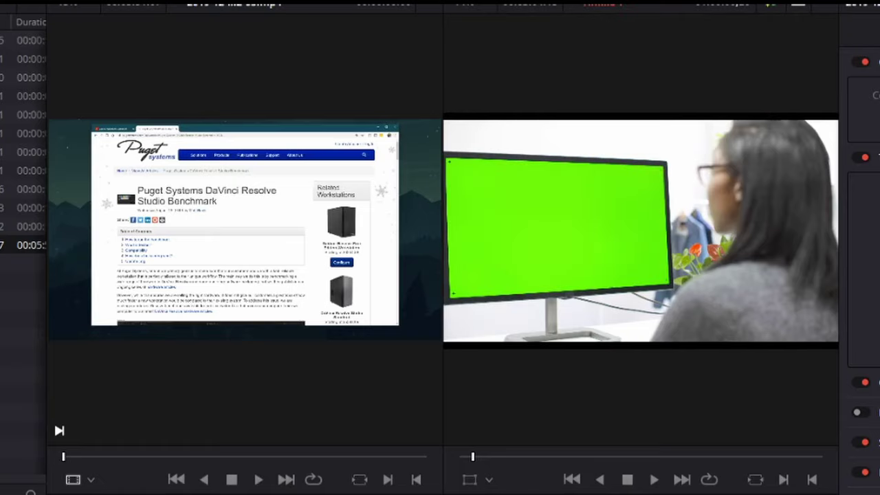
{"action": "mouse_move", "coordinate": [223, 240]}
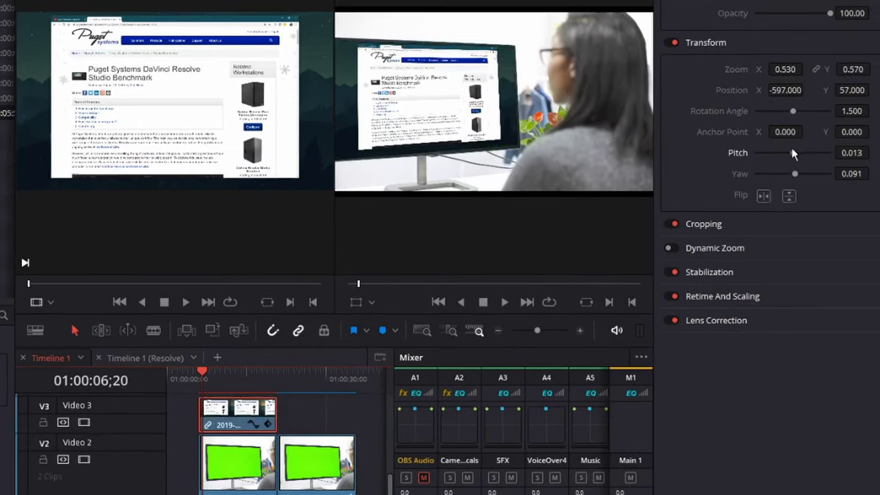
Adjust the webpage overlay's Pitch in the Inspector until it reads 0.039.
{"action": "left_click_drag", "start_coordinate": [835, 93], "coordinate": [822, 93]}
{"action": "mouse_move", "coordinate": [779, 152]}
{"action": "left_mouse_down"}
{"action": "mouse_move", "coordinate": [801, 146]}
{"action": "mouse_move", "coordinate": [793, 151]}
{"action": "left_mouse_up"}
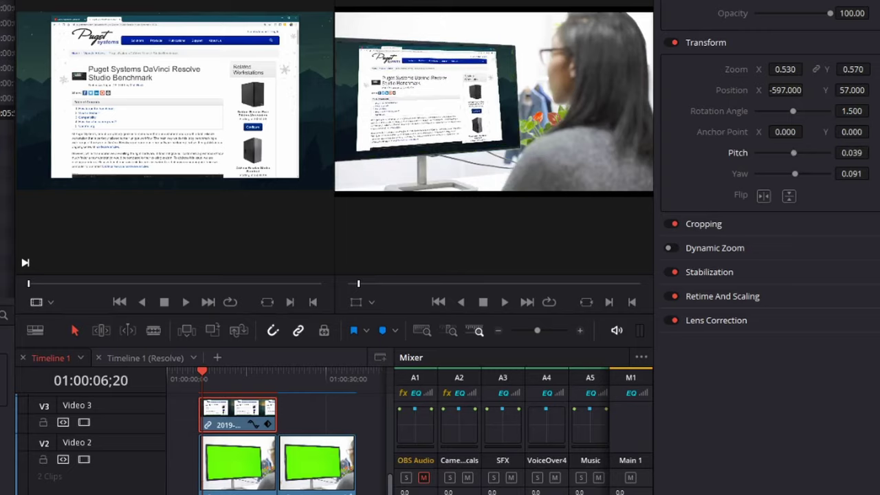
{"action": "scroll", "coordinate": [119, 215], "scroll_direction": "up", "scroll_amount": 3}
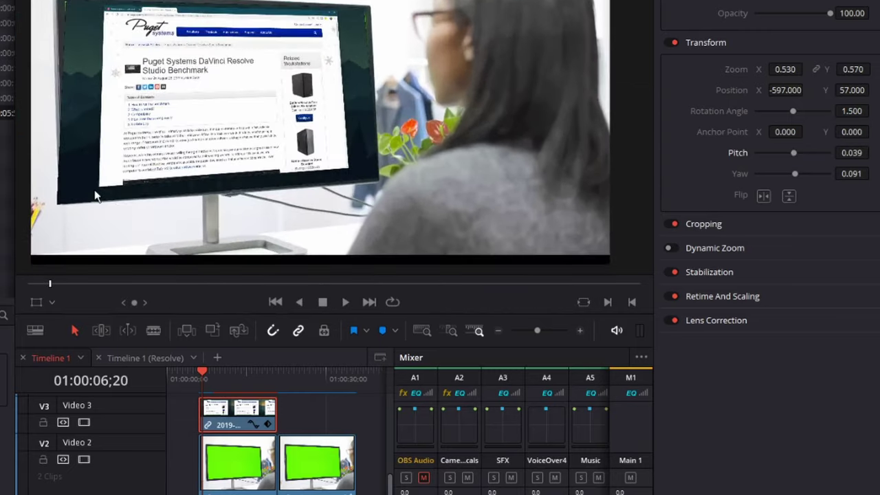
Lower the overlay's Anchor Point Y to -1.000, check frame 01:00:24:12, and arrange the Fusion MediaIn nodes.
{"action": "scroll", "coordinate": [96, 196], "scroll_direction": "up", "scroll_amount": 2}
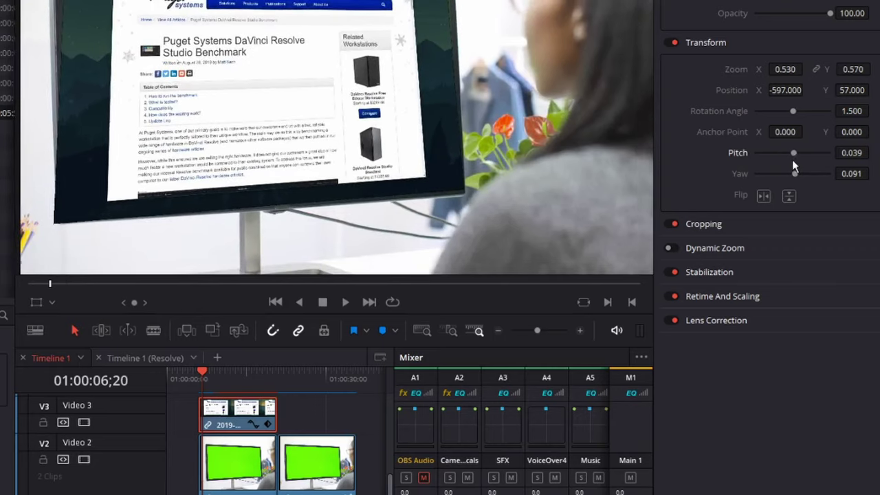
{"action": "left_click_drag", "start_coordinate": [848, 135], "coordinate": [842, 153]}
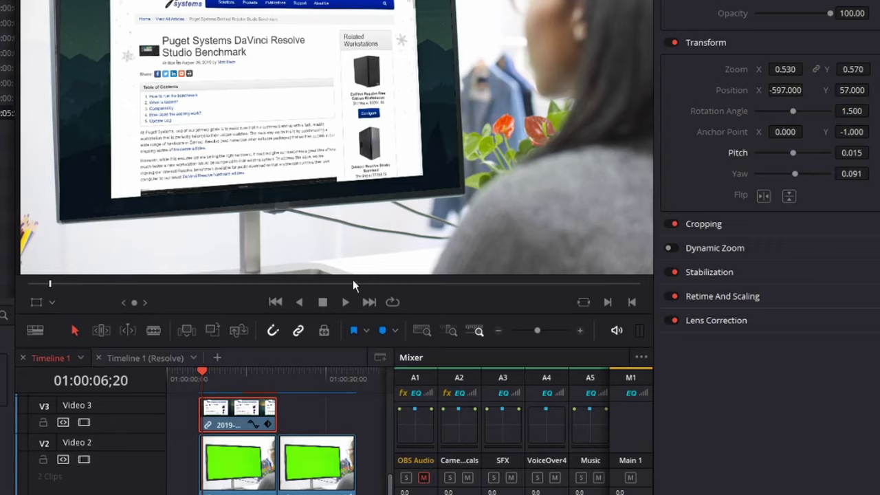
{"action": "left_click", "coordinate": [297, 378]}
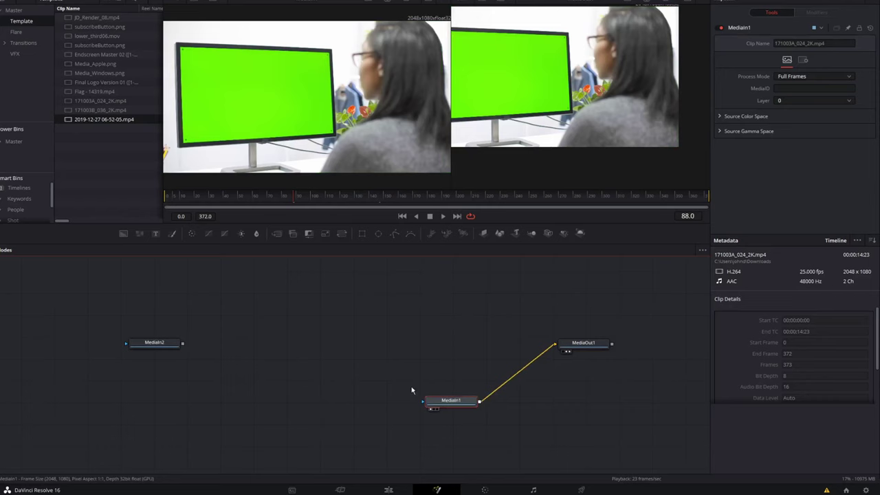
{"action": "left_click_drag", "start_coordinate": [414, 391], "coordinate": [247, 309]}
{"action": "left_click", "coordinate": [155, 346]}
View the MediaIn2 webpage capture and move MediaIn1 to the far left of the graph.
{"action": "left_click_drag", "start_coordinate": [155, 346], "coordinate": [303, 407]}
{"action": "left_click", "coordinate": [274, 316]}
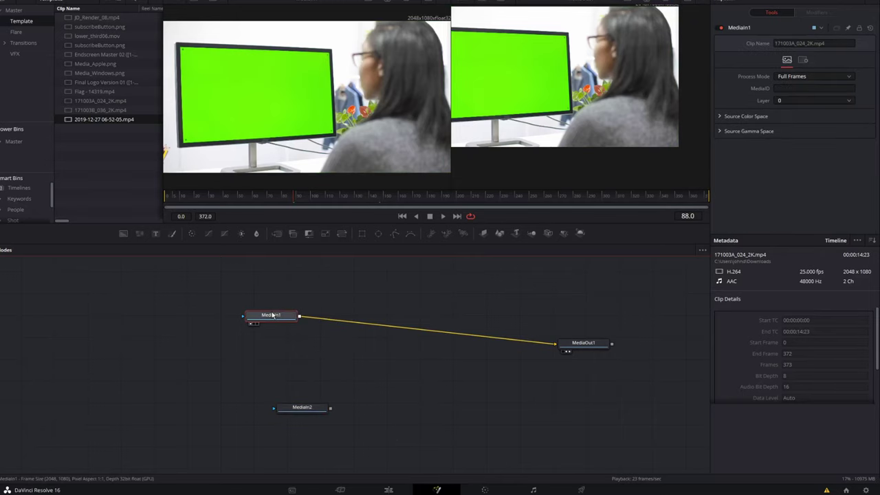
{"action": "left_click", "coordinate": [301, 411]}
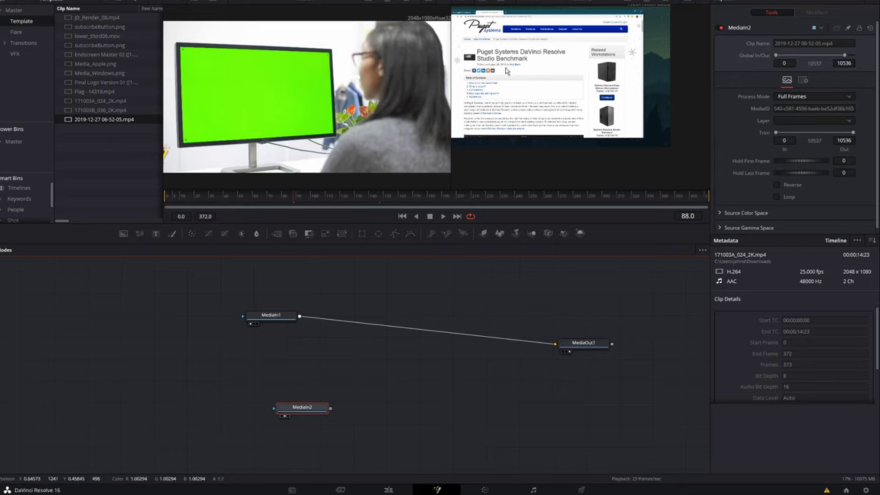
{"action": "left_click_drag", "start_coordinate": [273, 318], "coordinate": [95, 343]}
Reposition MediaIn2 and Merge1 in the graph and set Merge1's Center X to 0.534.
{"action": "left_click_drag", "start_coordinate": [305, 410], "coordinate": [126, 354]}
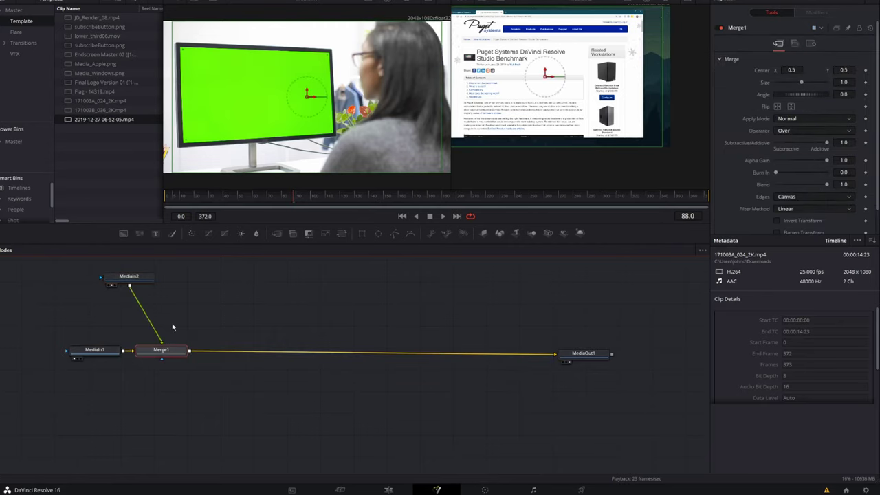
{"action": "left_click_drag", "start_coordinate": [128, 276], "coordinate": [150, 277]}
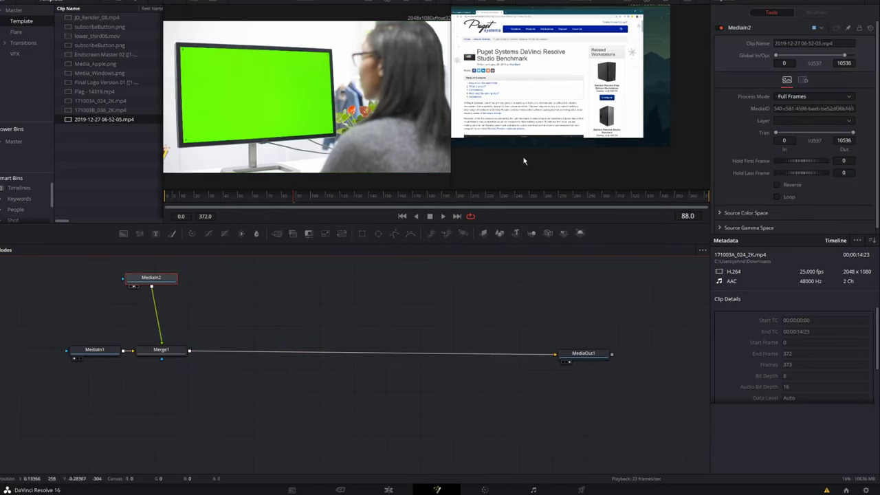
{"action": "left_click_drag", "start_coordinate": [169, 350], "coordinate": [270, 350]}
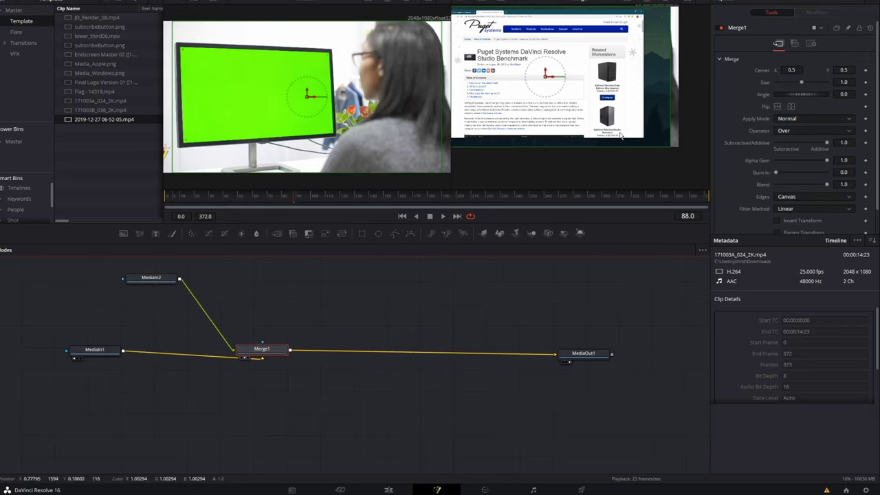
{"action": "mouse_move", "coordinate": [790, 69]}
{"action": "left_mouse_down"}
{"action": "mouse_move", "coordinate": [808, 70]}
{"action": "mouse_move", "coordinate": [796, 69]}
{"action": "left_mouse_up"}
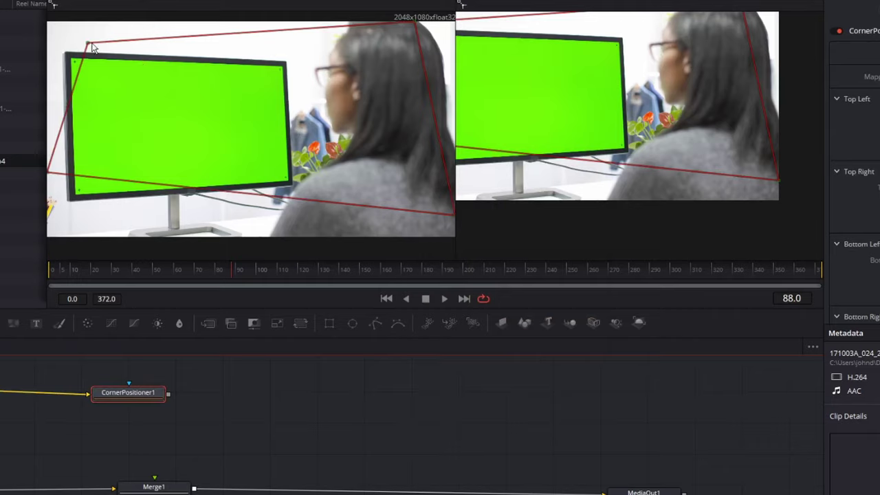
Pin the overlay's top-left and bottom-left corners onto the green monitor's corners.
{"action": "left_click_drag", "start_coordinate": [91, 44], "coordinate": [72, 57]}
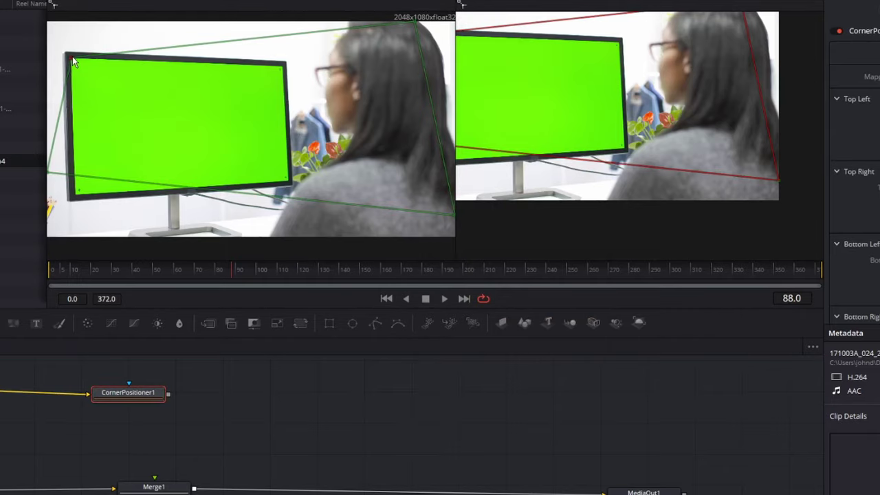
{"action": "scroll", "coordinate": [72, 58], "scroll_direction": "up", "scroll_amount": 6}
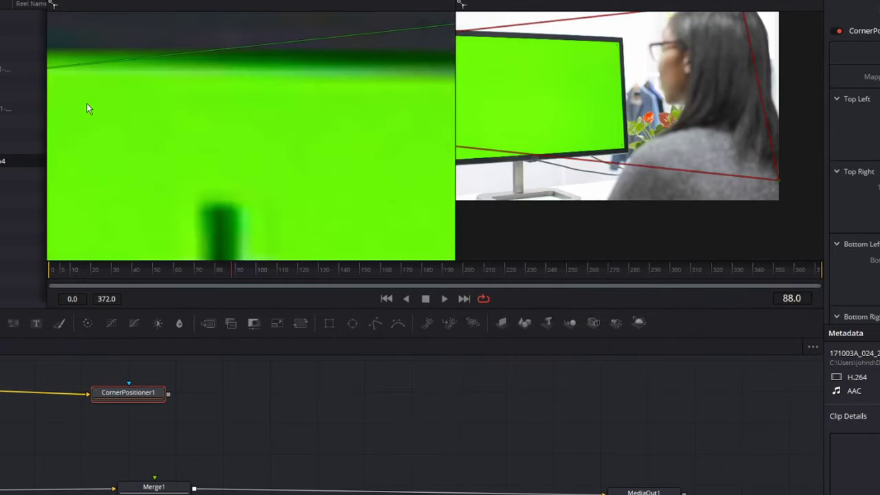
{"action": "left_click_drag", "start_coordinate": [87, 109], "coordinate": [149, 92]}
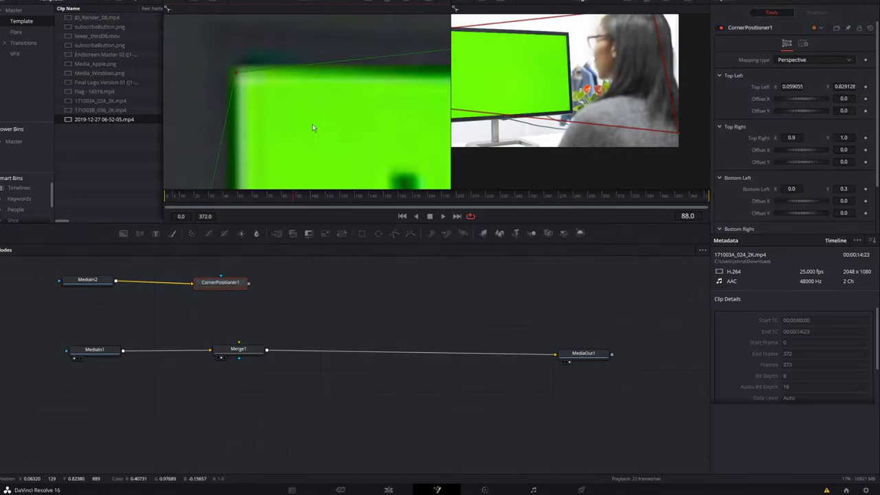
{"action": "scroll", "coordinate": [323, 130], "scroll_direction": "down", "scroll_amount": 3}
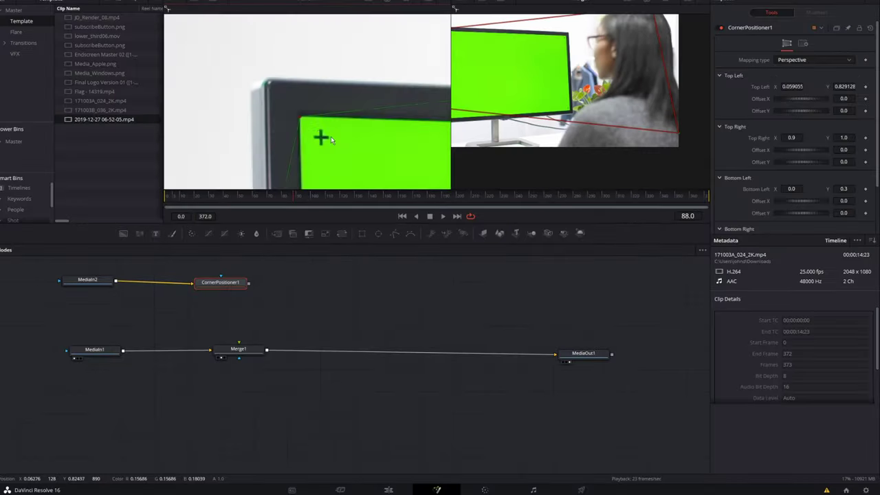
{"action": "scroll", "coordinate": [278, 69], "scroll_direction": "up", "scroll_amount": 4}
{"action": "scroll", "coordinate": [279, 46], "scroll_direction": "down", "scroll_amount": 5}
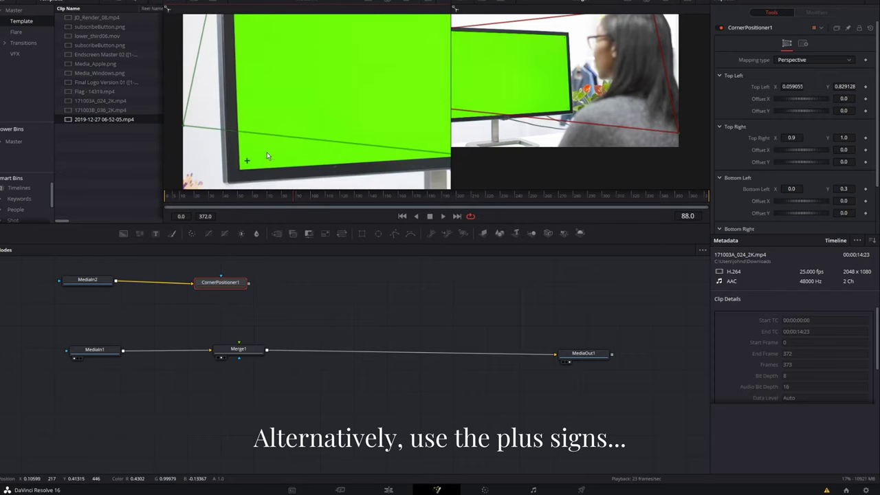
{"action": "scroll", "coordinate": [206, 96], "scroll_direction": "down", "scroll_amount": 1}
{"action": "left_click_drag", "start_coordinate": [206, 97], "coordinate": [262, 142]}
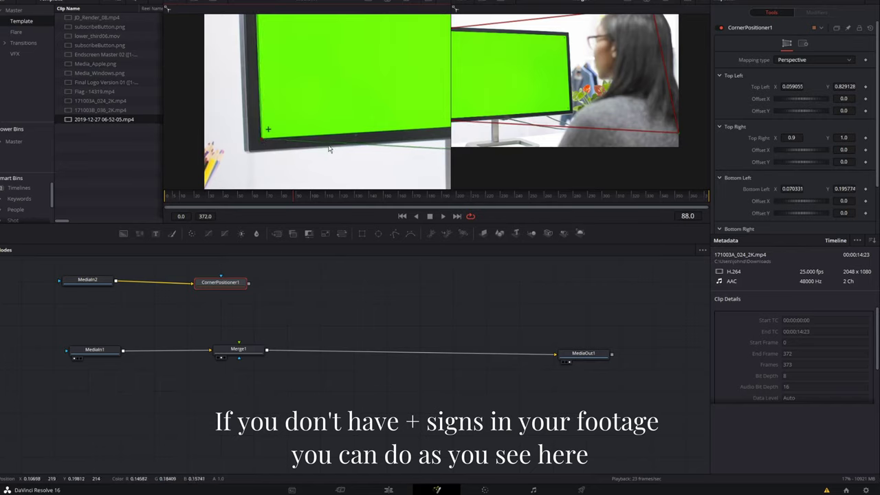
Align the bottom-right corner handle with the monitor's bottom-right plus marker.
{"action": "scroll", "coordinate": [328, 148], "scroll_direction": "down", "scroll_amount": 3}
{"action": "scroll", "coordinate": [330, 158], "scroll_direction": "left", "scroll_amount": 3}
{"action": "scroll", "coordinate": [331, 164], "scroll_direction": "up", "scroll_amount": 8}
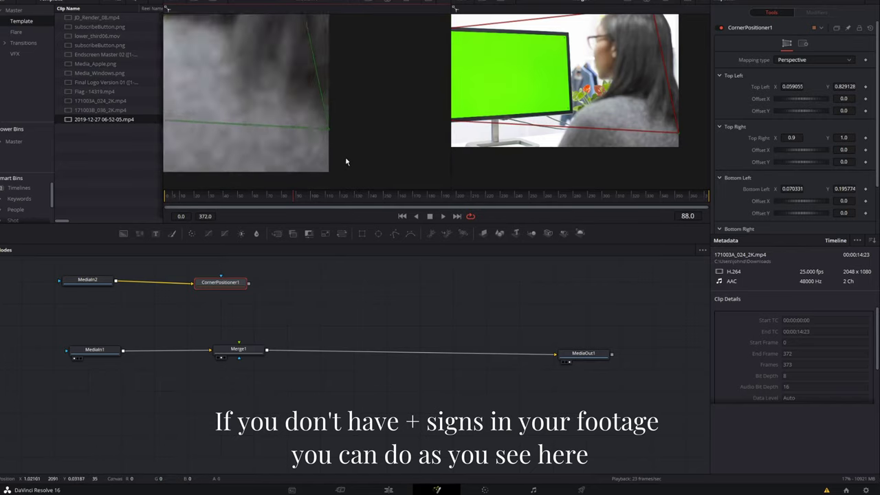
{"action": "scroll", "coordinate": [346, 162], "scroll_direction": "up", "scroll_amount": 1}
{"action": "left_click_drag", "start_coordinate": [323, 118], "coordinate": [193, 73]}
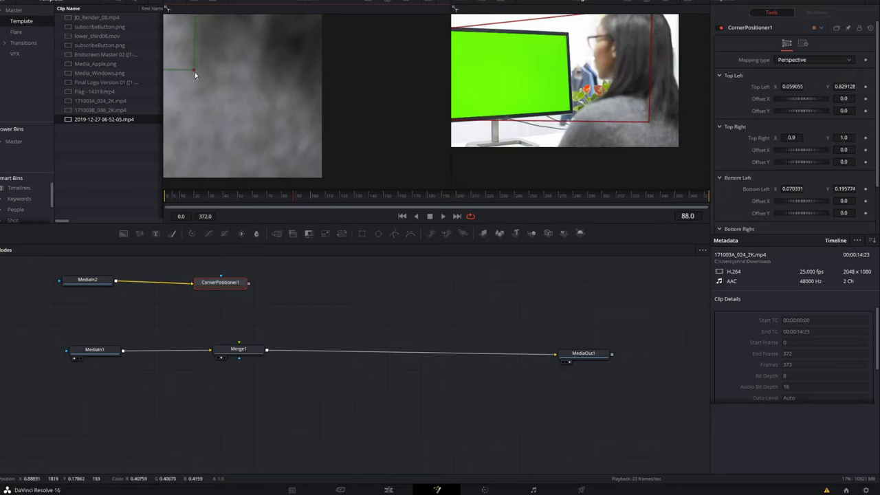
{"action": "scroll", "coordinate": [279, 133], "scroll_direction": "down", "scroll_amount": 3}
{"action": "scroll", "coordinate": [385, 130], "scroll_direction": "right", "scroll_amount": 2}
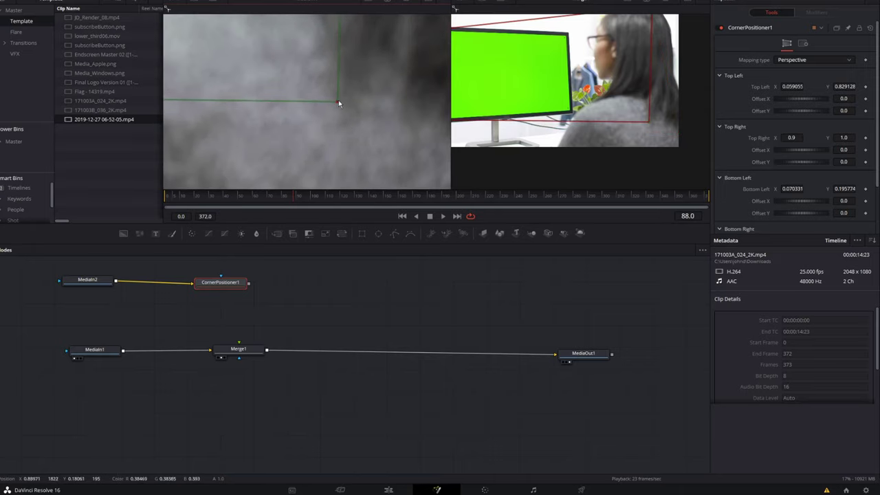
{"action": "left_click_drag", "start_coordinate": [339, 103], "coordinate": [250, 76]}
{"action": "scroll", "coordinate": [184, 120], "scroll_direction": "down", "scroll_amount": 3}
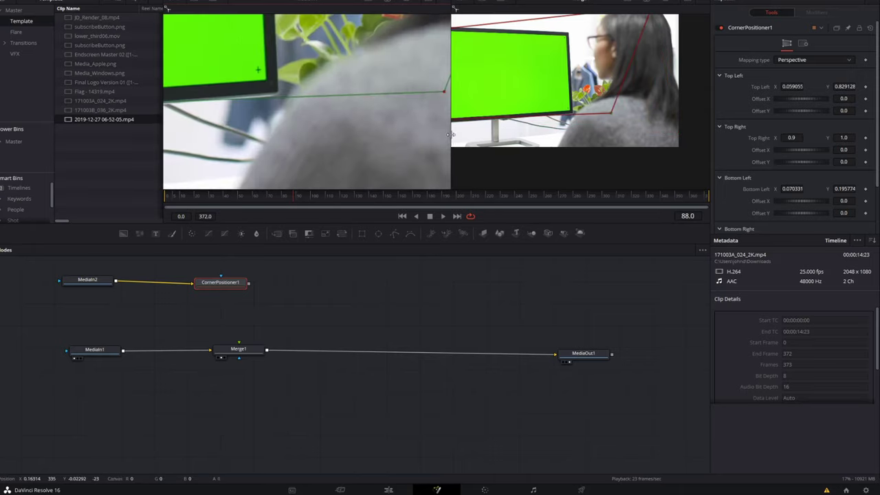
{"action": "left_click_drag", "start_coordinate": [444, 90], "coordinate": [266, 84]}
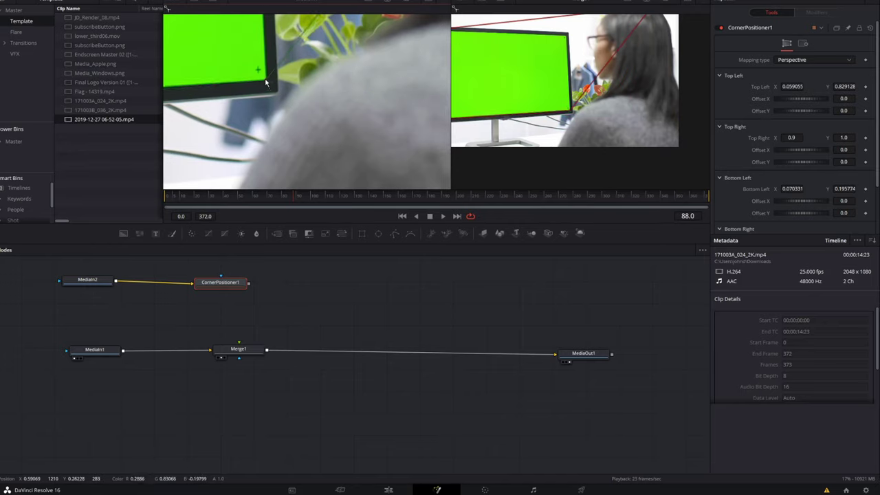
Pin the top-right corner handle onto the monitor's top-right plus marker.
{"action": "scroll", "coordinate": [298, 115], "scroll_direction": "down", "scroll_amount": 5}
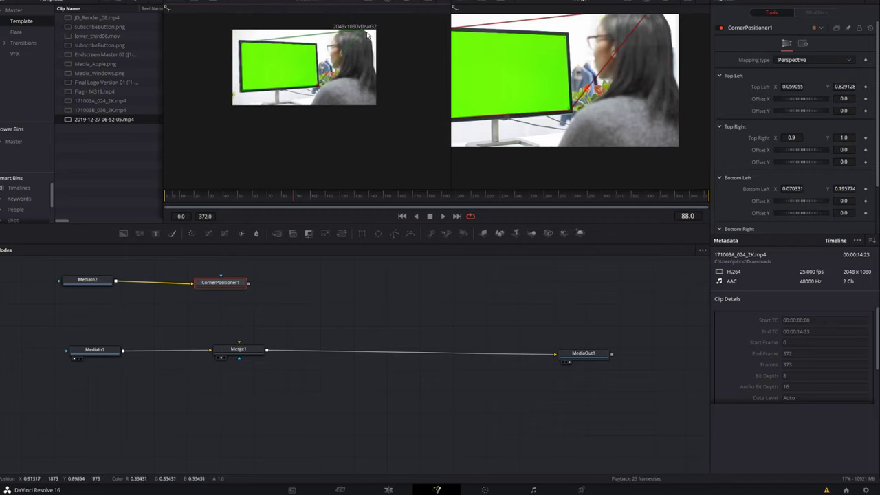
{"action": "left_click_drag", "start_coordinate": [364, 32], "coordinate": [378, 108]}
{"action": "scroll", "coordinate": [318, 48], "scroll_direction": "up", "scroll_amount": 5}
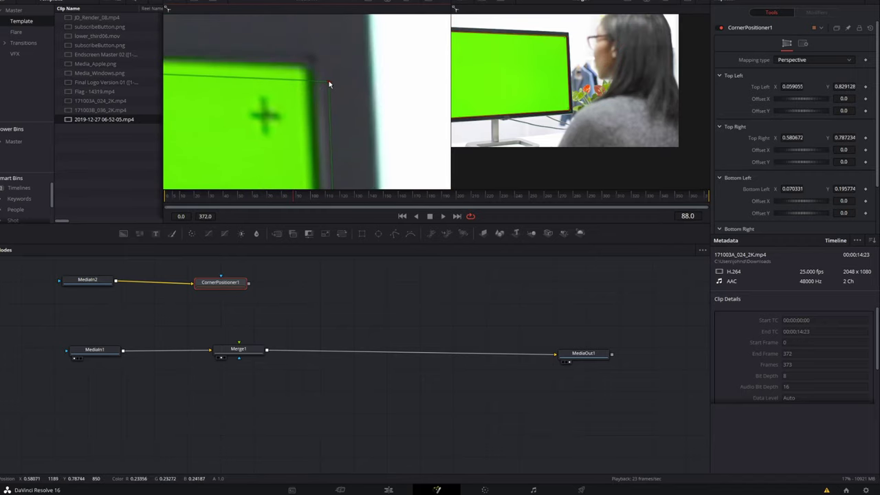
{"action": "left_click_drag", "start_coordinate": [328, 84], "coordinate": [310, 68]}
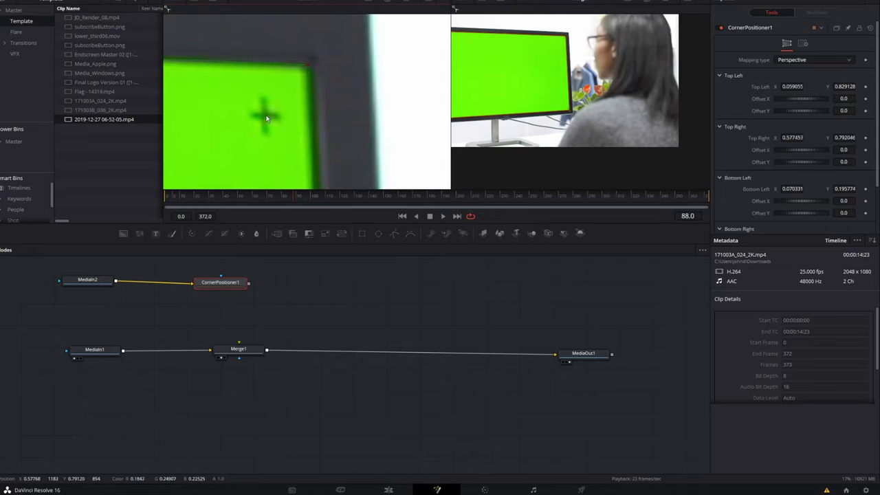
{"action": "scroll", "coordinate": [252, 133], "scroll_direction": "down", "scroll_amount": 3}
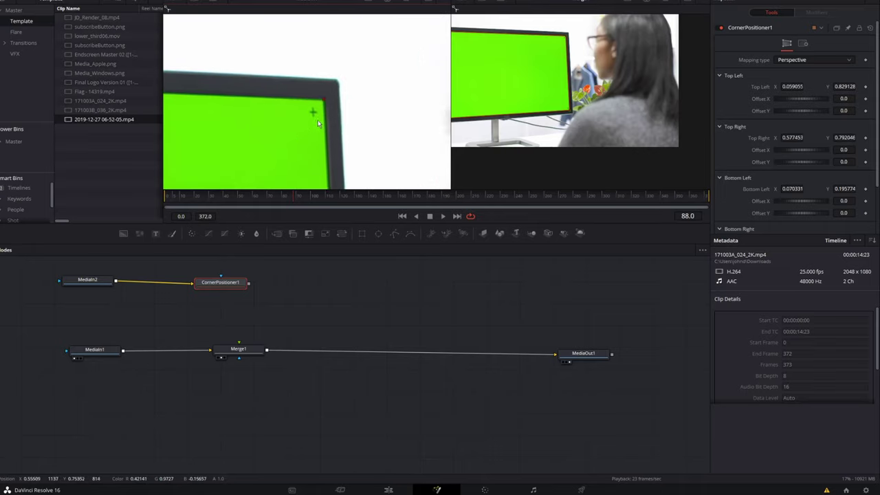
{"action": "left_click_drag", "start_coordinate": [220, 137], "coordinate": [327, 96]}
{"action": "scroll", "coordinate": [327, 96], "scroll_direction": "down", "scroll_amount": 4}
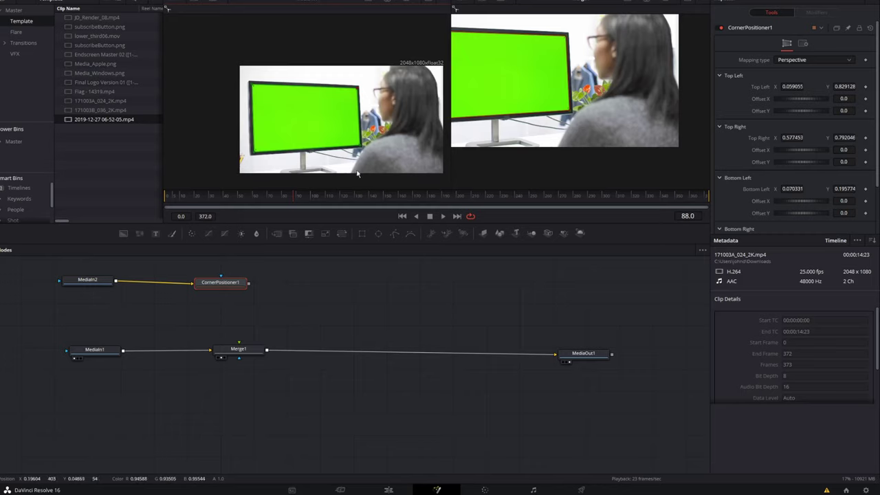
Keep CornerPositioner1's mapping type on Perspective and check MediaIn2's settings.
{"action": "left_click", "coordinate": [791, 60]}
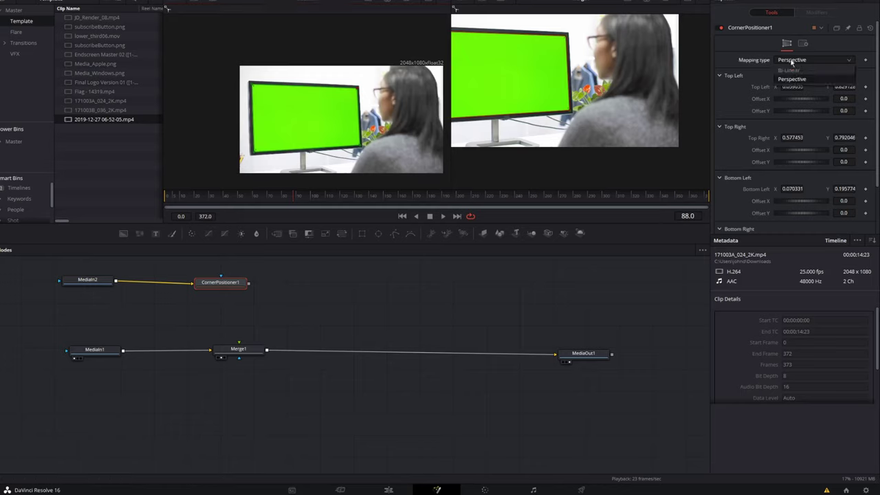
{"action": "left_click", "coordinate": [750, 48]}
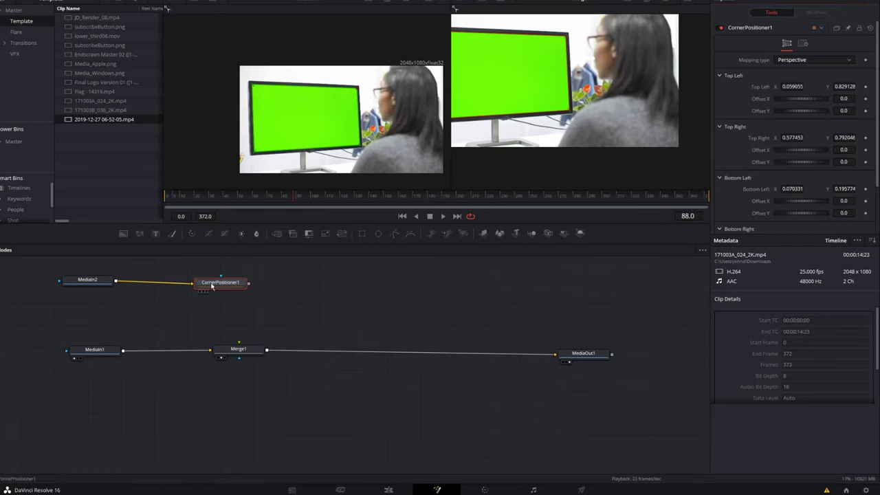
{"action": "left_click", "coordinate": [97, 282]}
Place CornerPositioner1 beside MediaIn2, preview it in viewer 1, and connect it to Merge1.
{"action": "left_click_drag", "start_coordinate": [224, 282], "coordinate": [182, 281]}
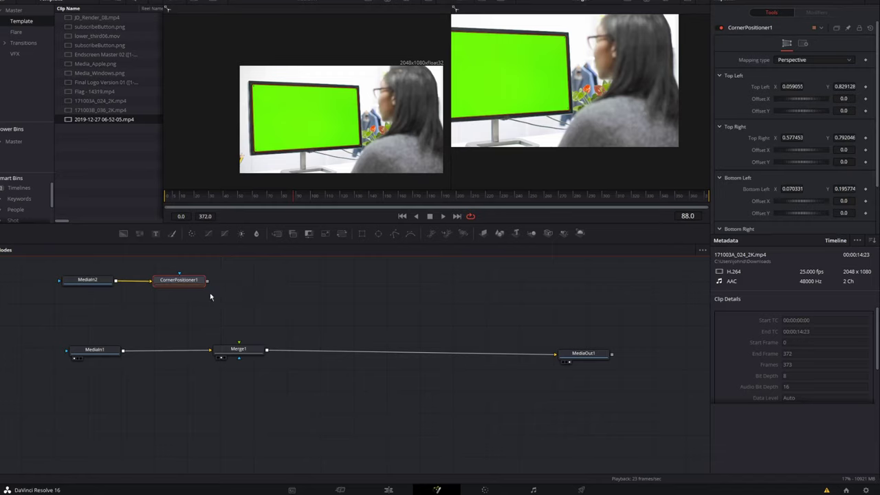
{"action": "key", "text": "1"}
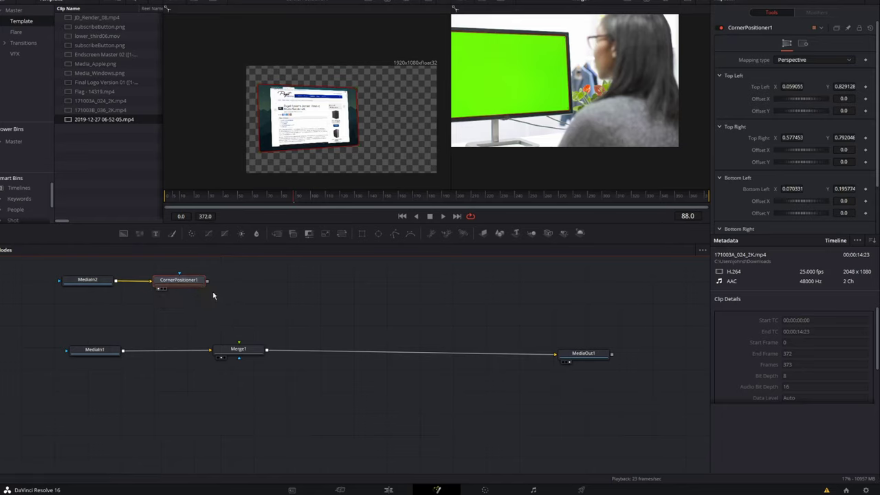
{"action": "left_click_drag", "start_coordinate": [208, 282], "coordinate": [237, 352]}
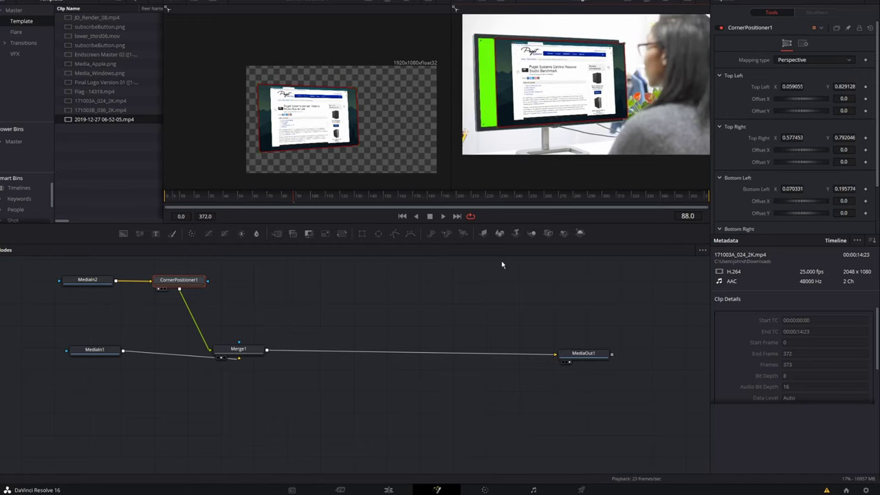
Move the MediaIn2 node further left to make room in the node graph.
{"action": "left_click", "coordinate": [88, 280]}
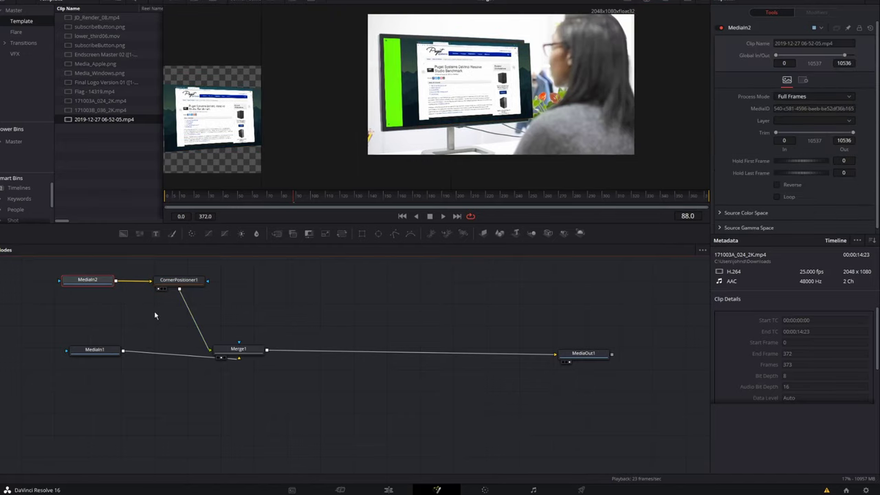
{"action": "left_click_drag", "start_coordinate": [87, 280], "coordinate": [55, 277]}
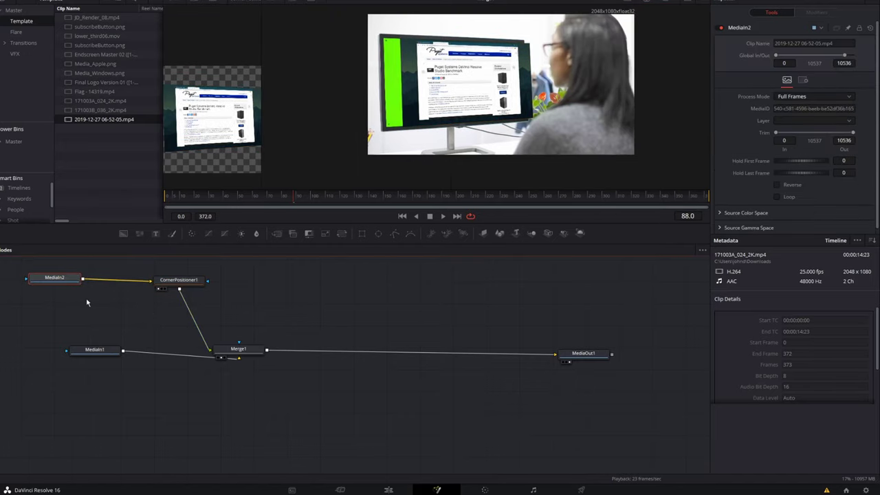
{"action": "key", "text": "shift+space"}
Add a Transform (Xf) node after MediaIn2 by searching 'tran' in the tool search.
{"action": "type", "text": "corner"}
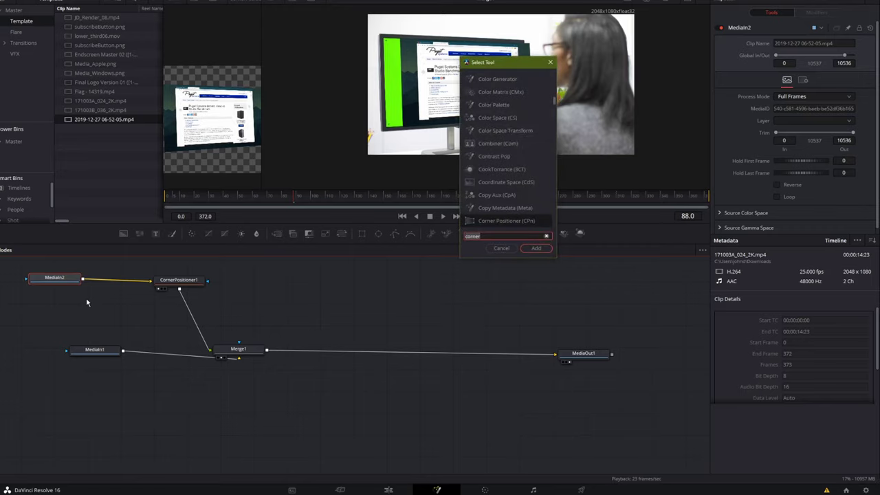
{"action": "key", "text": "BackSpace"}
{"action": "key", "text": "BackSpace"}
{"action": "key", "text": "BackSpace"}
{"action": "key", "text": "BackSpace"}
{"action": "key", "text": "BackSpace"}
{"action": "key", "text": "BackSpace"}
{"action": "type", "text": "tran"}
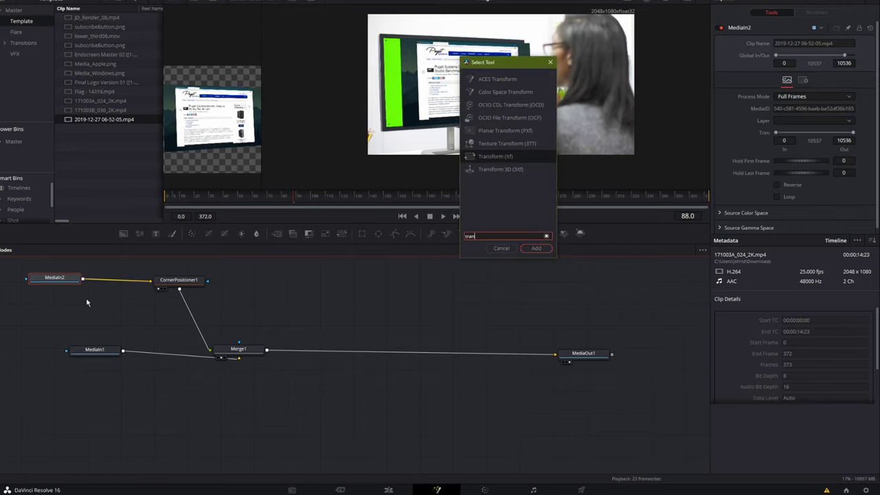
{"action": "key", "text": "Return"}
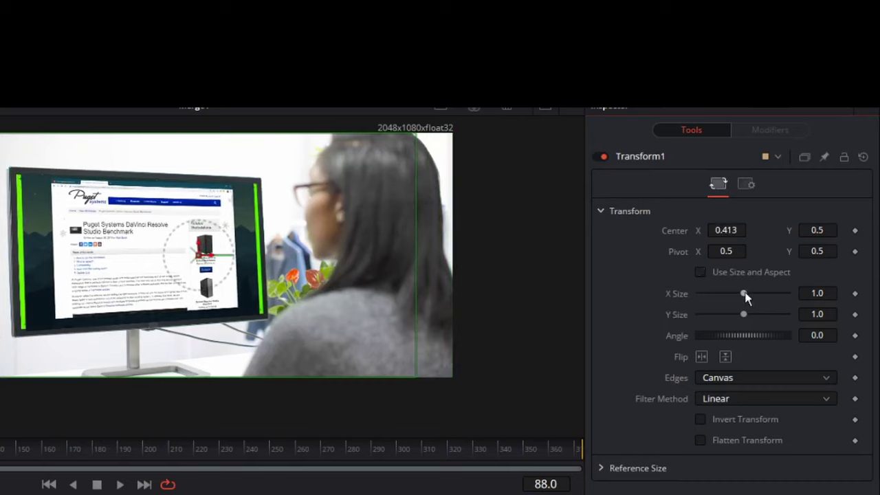
Set the Transform's X Size to 1.06 with X and Y sizes kept unlinked.
{"action": "left_click", "coordinate": [700, 273]}
{"action": "left_click", "coordinate": [701, 273]}
{"action": "left_click_drag", "start_coordinate": [743, 295], "coordinate": [746, 296]}
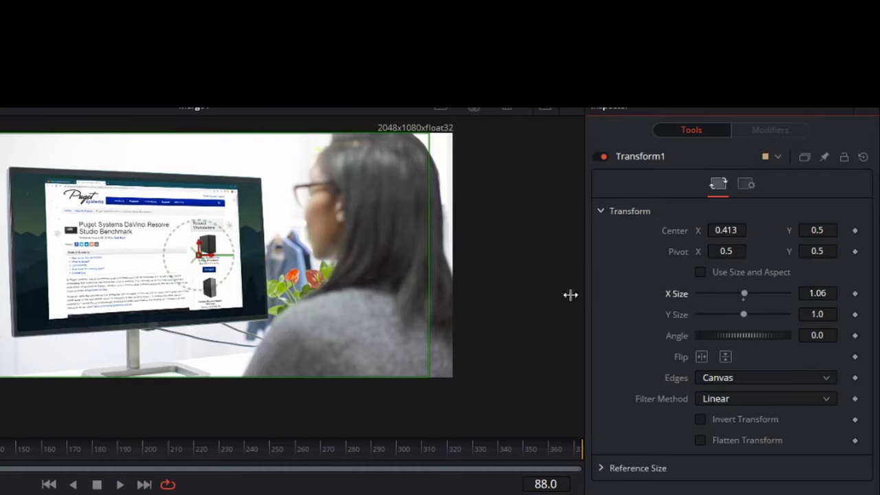
{"action": "scroll", "coordinate": [20, 337], "scroll_direction": "up", "scroll_amount": 3}
{"action": "scroll", "coordinate": [46, 375], "scroll_direction": "down", "scroll_amount": 3}
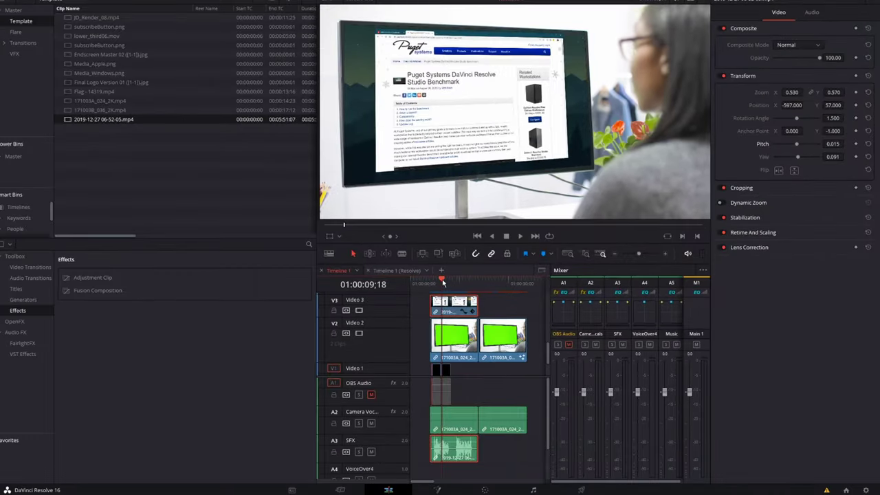
Scrub the timeline to review the composite further into the shot, up to frame 286.
{"action": "left_click_drag", "start_coordinate": [448, 283], "coordinate": [517, 284]}
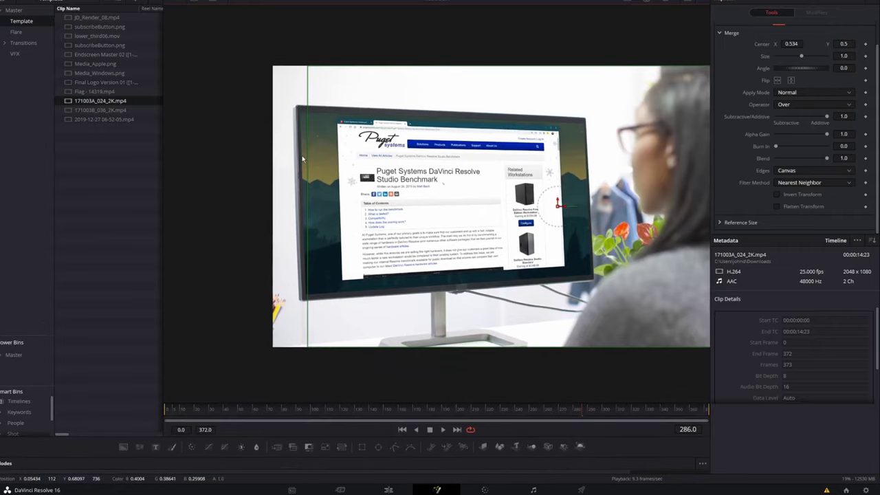
Bring the node graph back into view and tidy Merge1, MediaIn2 and MediaIn1 positions.
{"action": "scroll", "coordinate": [301, 156], "scroll_direction": "up", "scroll_amount": 5}
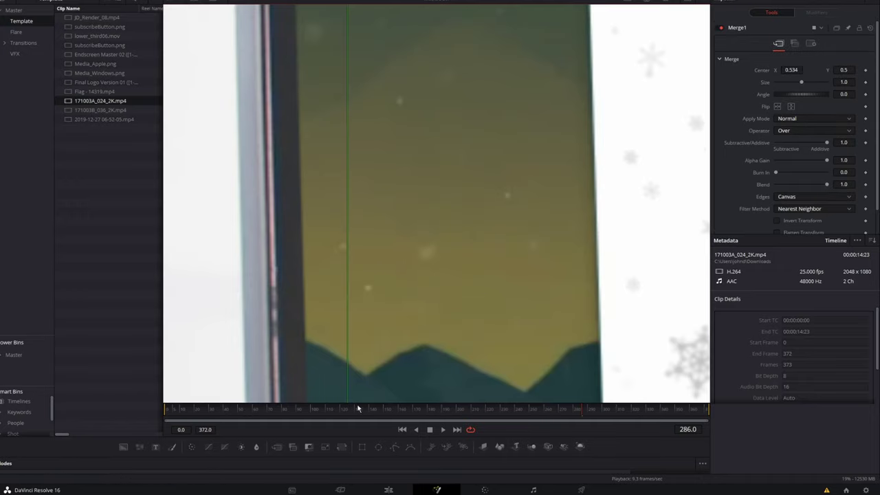
{"action": "key", "text": "alt+f"}
{"action": "left_click_drag", "start_coordinate": [252, 456], "coordinate": [247, 452]}
{"action": "left_click_drag", "start_coordinate": [52, 378], "coordinate": [33, 379]}
{"action": "left_click", "coordinate": [240, 453]}
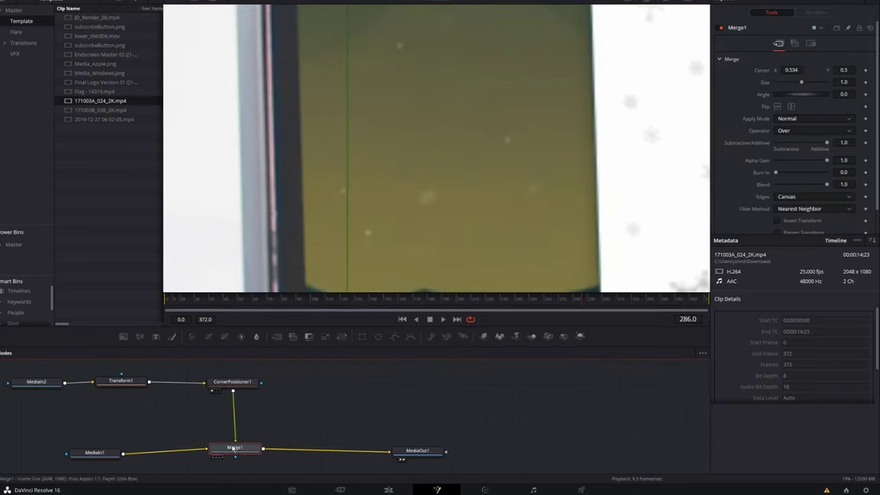
{"action": "left_click_drag", "start_coordinate": [88, 452], "coordinate": [115, 451]}
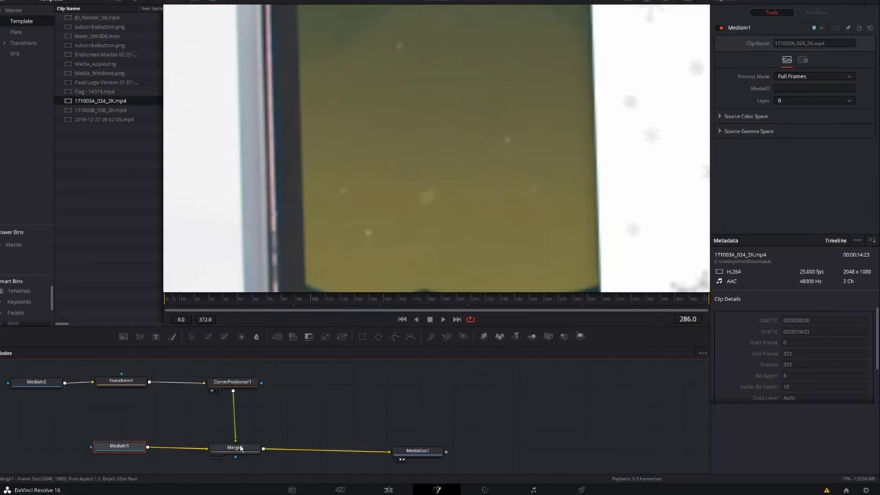
Change Merge1's Filter Method from Nearest Neighbor to Cubic in the Inspector.
{"action": "left_click", "coordinate": [240, 448]}
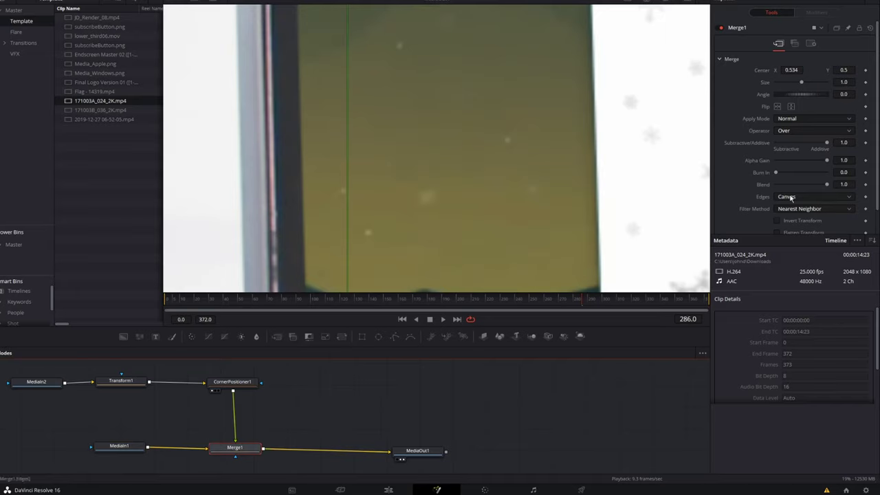
{"action": "scroll", "coordinate": [794, 200], "scroll_direction": "down", "scroll_amount": 1}
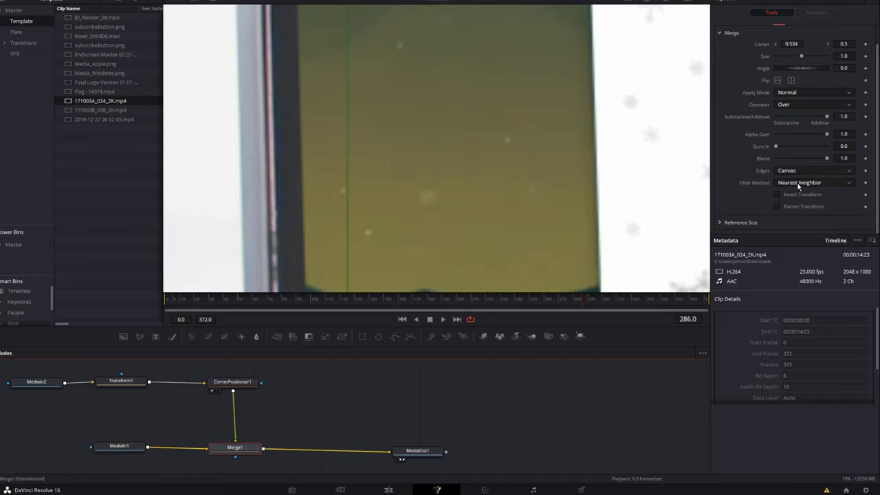
{"action": "left_click", "coordinate": [799, 183]}
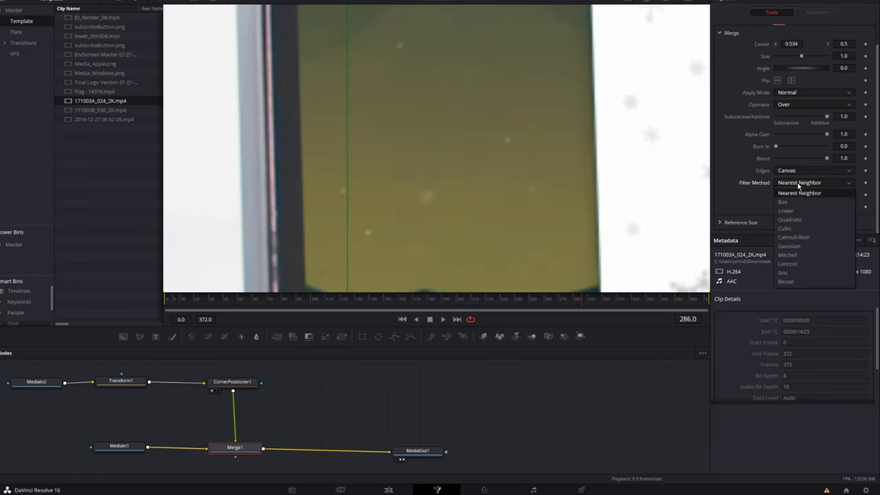
{"action": "left_click", "coordinate": [785, 228]}
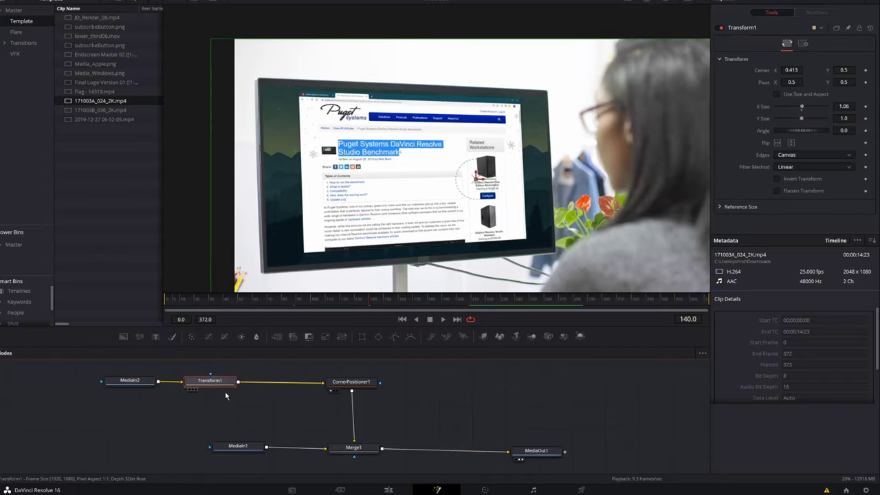
Insert a Color Corrector after Transform1 and space out MediaIn2, Transform1 and ColorCorrector1.
{"action": "key", "text": "shift+space"}
{"action": "type", "text": "tran"}
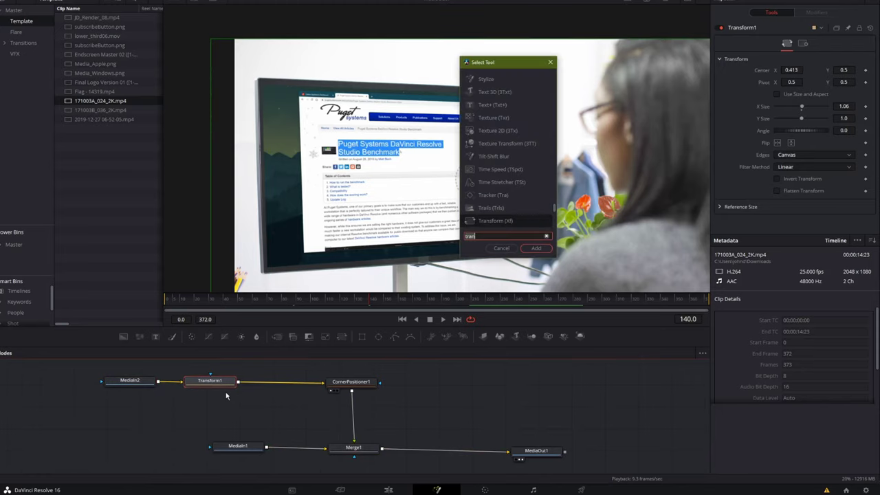
{"action": "key", "text": "BackSpace"}
{"action": "key", "text": "BackSpace"}
{"action": "key", "text": "BackSpace"}
{"action": "key", "text": "BackSpace"}
{"action": "type", "text": "colo"}
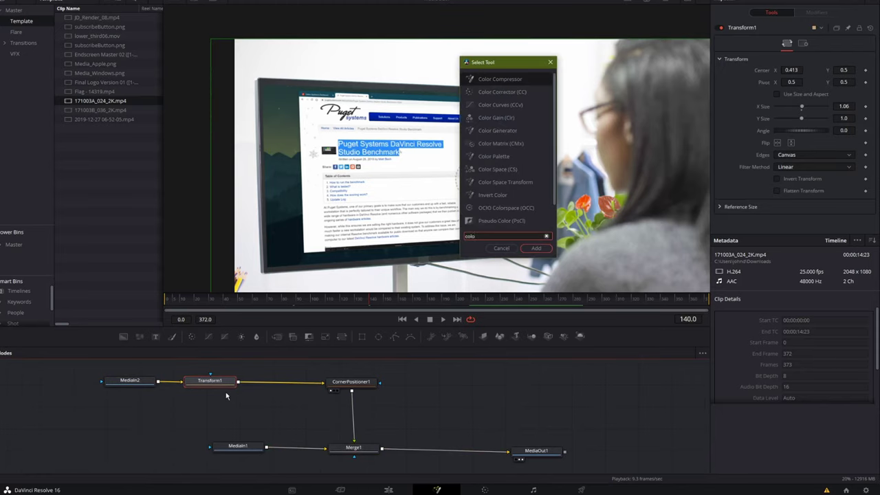
{"action": "key", "text": "Down"}
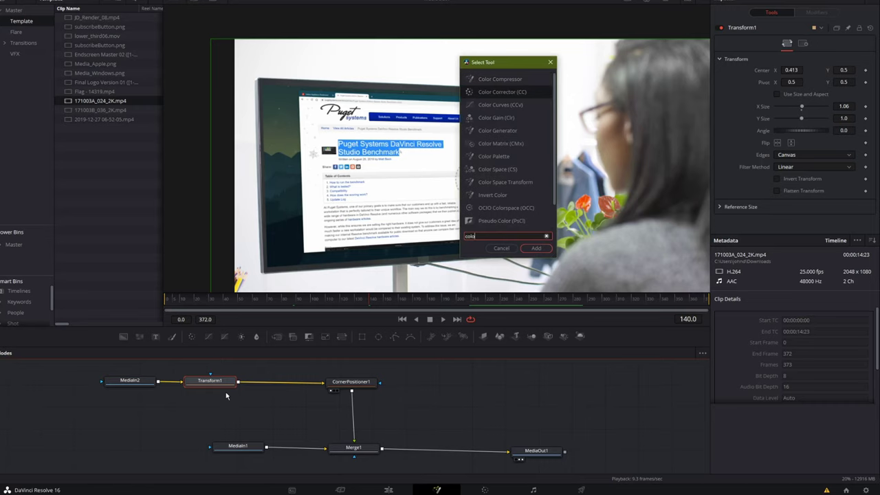
{"action": "key", "text": "Return"}
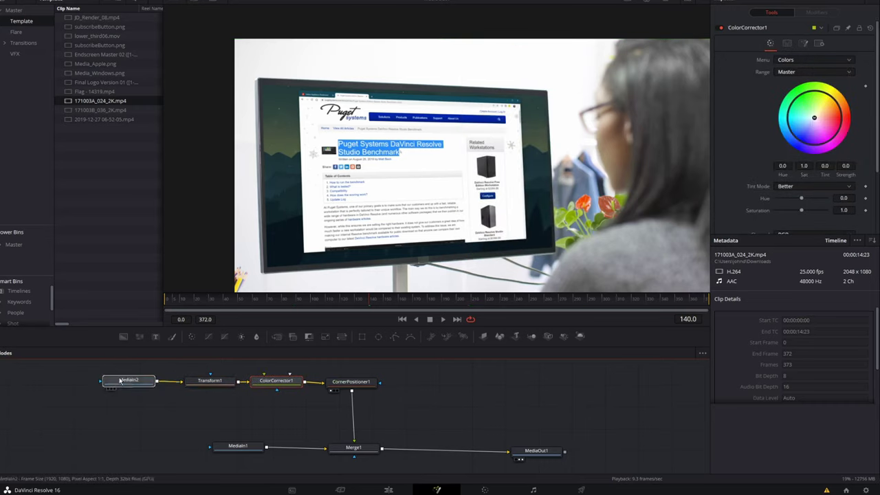
{"action": "left_click_drag", "start_coordinate": [119, 380], "coordinate": [56, 380]}
{"action": "left_click_drag", "start_coordinate": [210, 380], "coordinate": [157, 380]}
{"action": "left_click_drag", "start_coordinate": [289, 382], "coordinate": [263, 380]}
{"action": "left_click_drag", "start_coordinate": [351, 387], "coordinate": [349, 383]}
Set ColorCorrector1's Saturation to 0.56.
{"action": "left_click", "coordinate": [255, 385]}
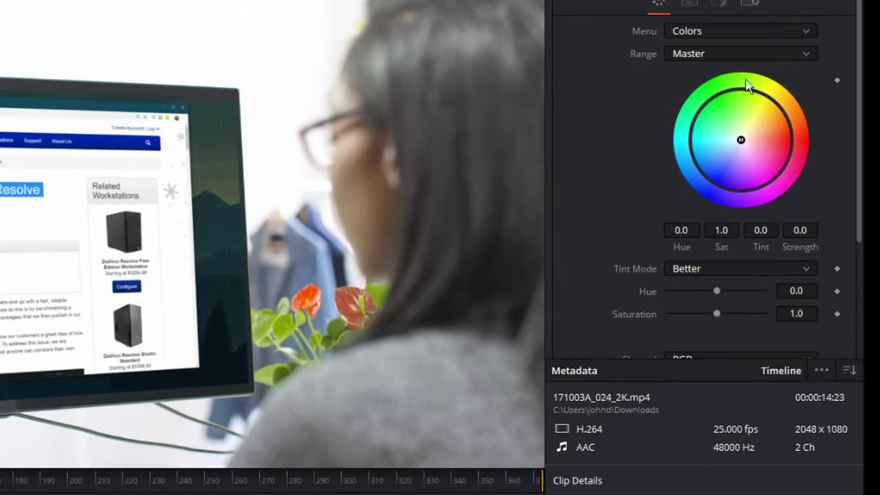
{"action": "scroll", "coordinate": [619, 268], "scroll_direction": "down", "scroll_amount": 3}
{"action": "scroll", "coordinate": [620, 267], "scroll_direction": "down", "scroll_amount": 2}
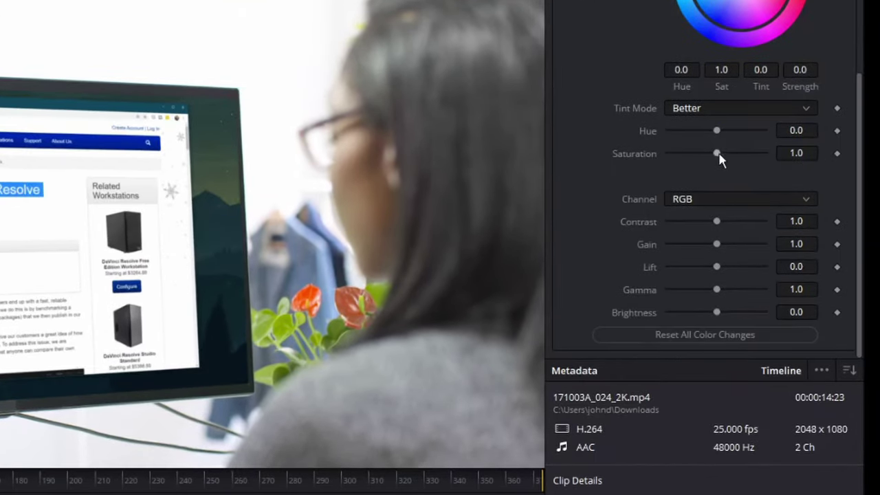
{"action": "left_click_drag", "start_coordinate": [719, 154], "coordinate": [694, 154]}
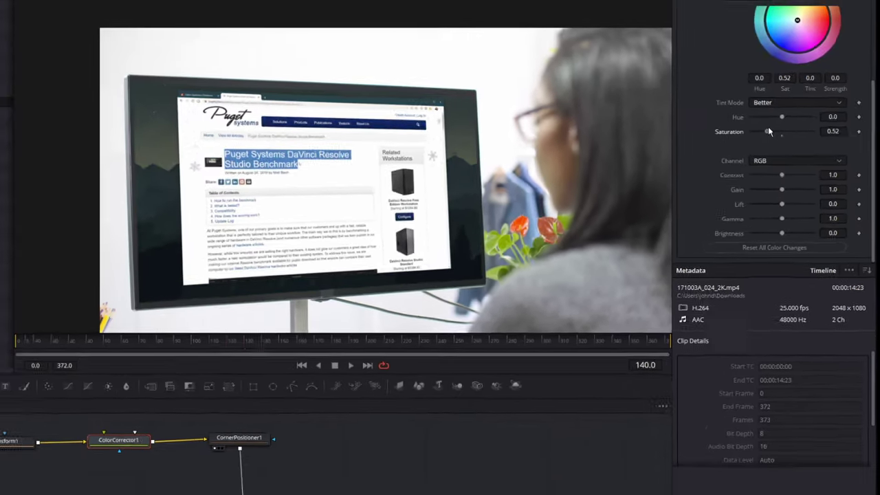
{"action": "left_click_drag", "start_coordinate": [768, 131], "coordinate": [771, 131]}
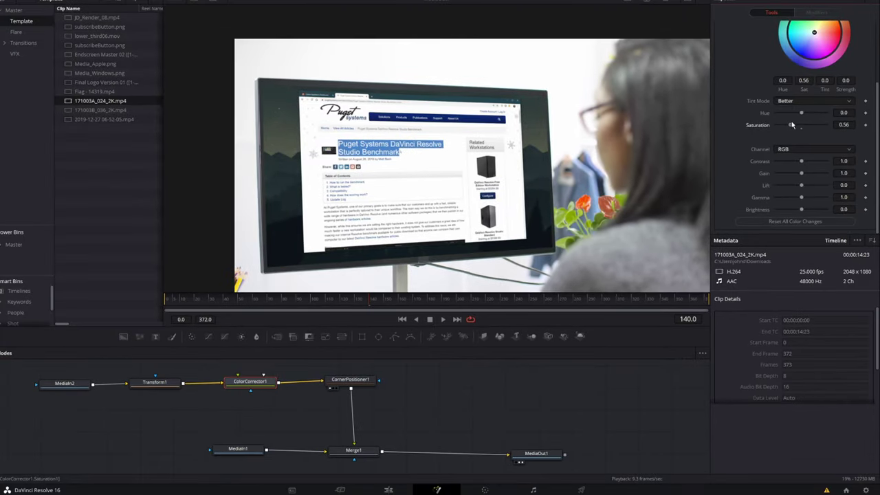
{"action": "scroll", "coordinate": [354, 215], "scroll_direction": "down", "scroll_amount": 2}
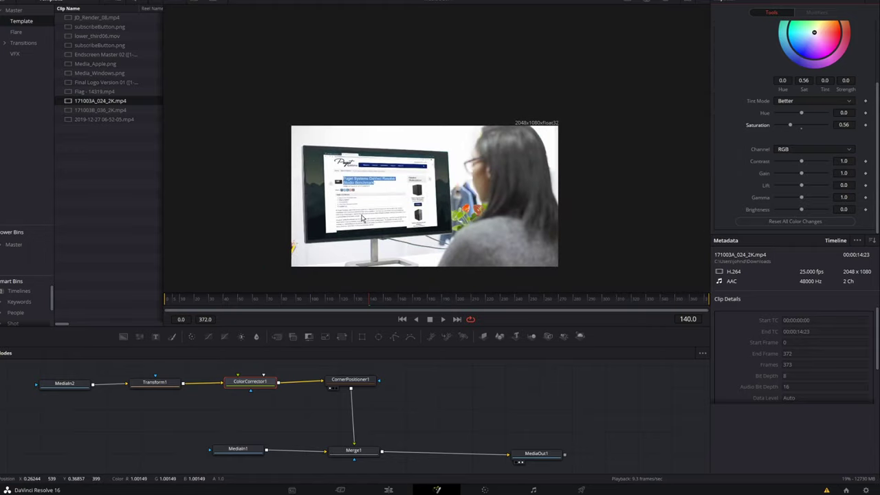
{"action": "scroll", "coordinate": [362, 219], "scroll_direction": "up", "scroll_amount": 2}
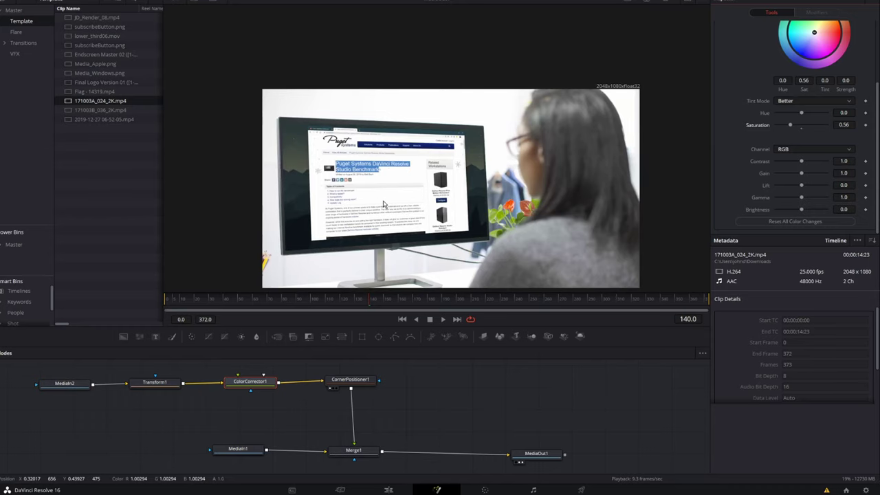
On the Edit page, preview the composite and drop 171003A_024_2K.mp4 onto Video 3 at the playhead.
{"action": "left_click", "coordinate": [389, 490]}
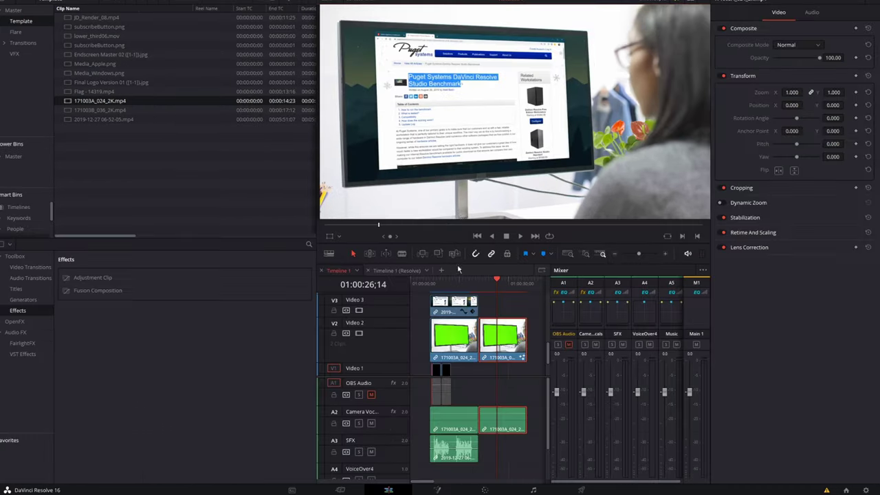
{"action": "key", "text": "space"}
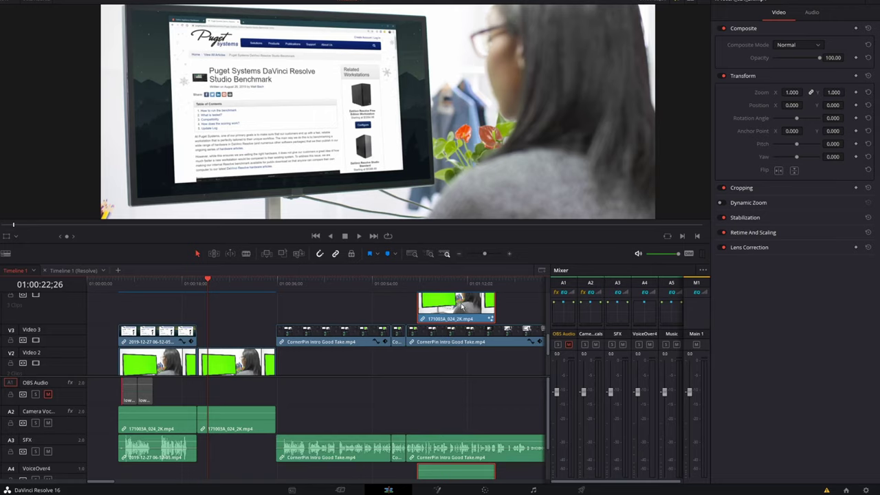
{"action": "left_click", "coordinate": [24, 1]}
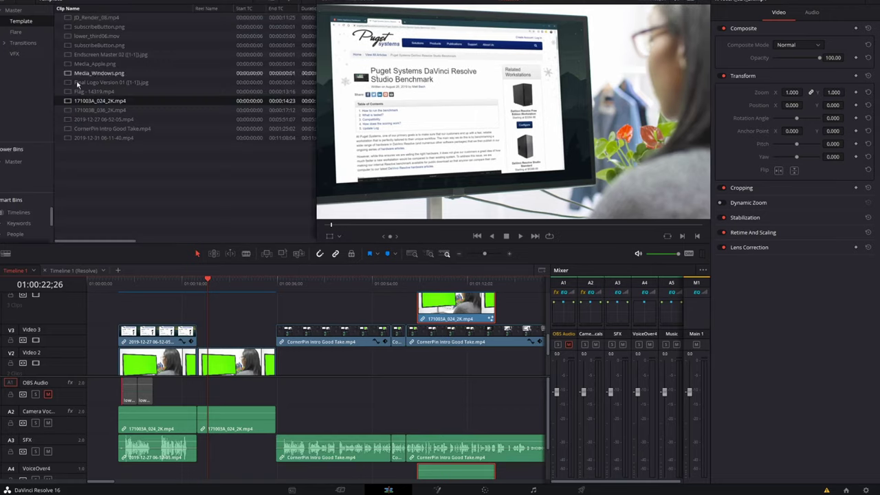
{"action": "left_click_drag", "start_coordinate": [96, 101], "coordinate": [204, 328]}
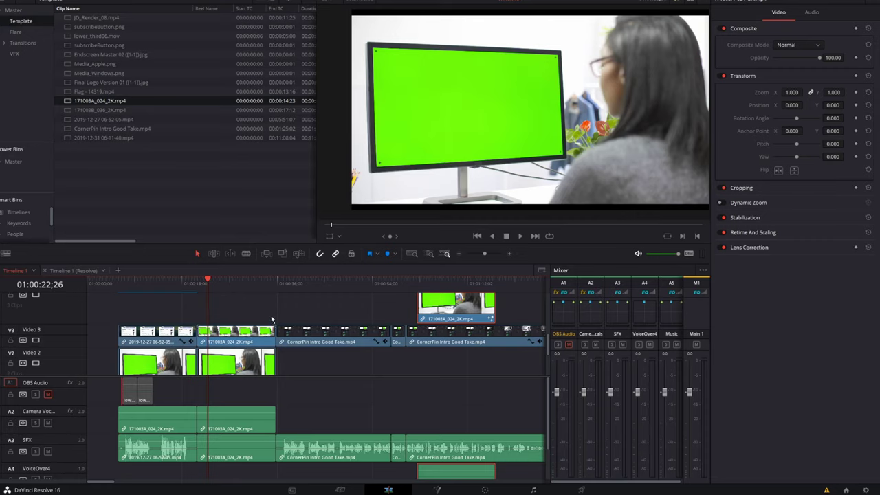
Open the new clip in Fusion and zoom and pan the viewer to the screen's corner marker.
{"action": "left_click", "coordinate": [439, 490]}
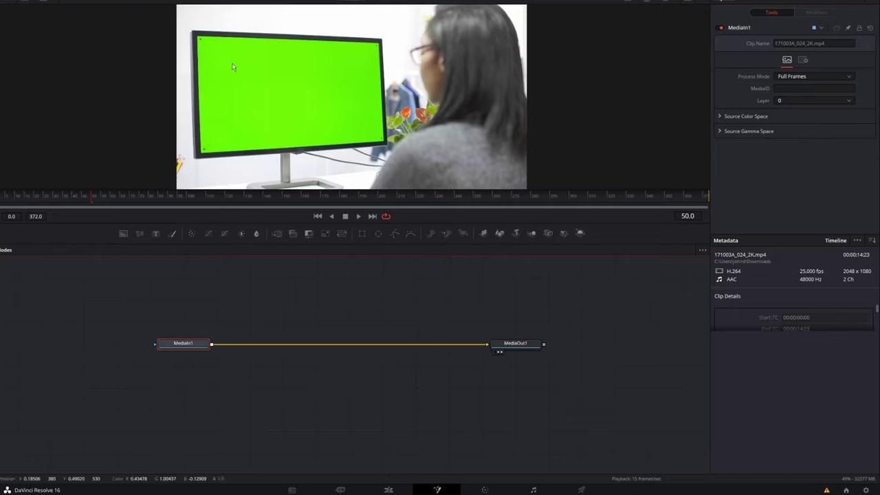
{"action": "scroll", "coordinate": [215, 58], "scroll_direction": "up", "scroll_amount": 2}
{"action": "scroll", "coordinate": [230, 68], "scroll_direction": "down", "scroll_amount": 1}
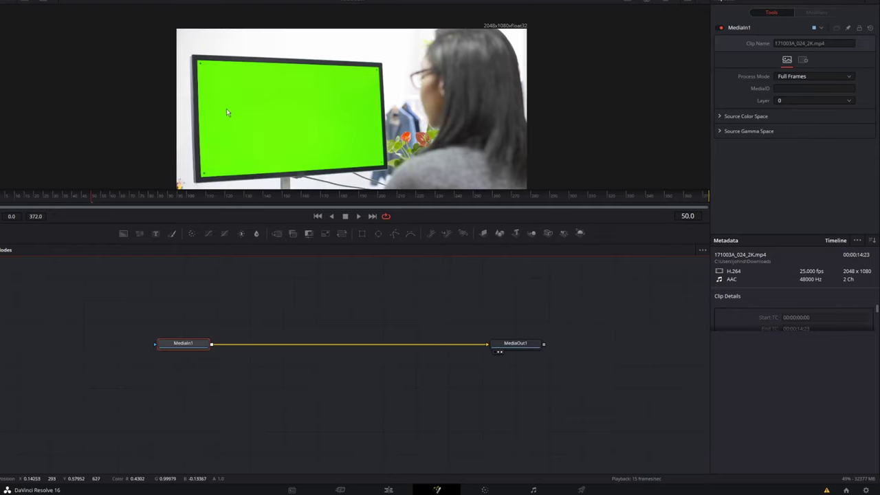
{"action": "scroll", "coordinate": [220, 109], "scroll_direction": "up", "scroll_amount": 5}
{"action": "scroll", "coordinate": [145, 73], "scroll_direction": "down", "scroll_amount": 2}
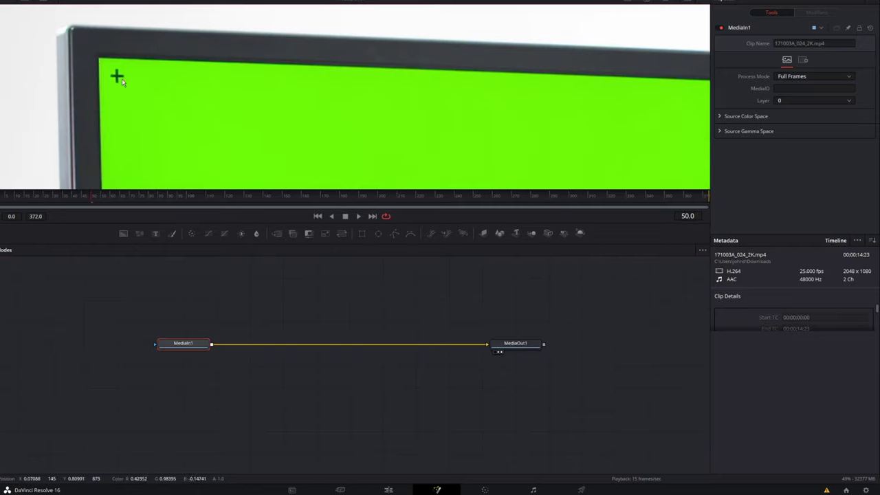
{"action": "left_click_drag", "start_coordinate": [197, 130], "coordinate": [172, 135]}
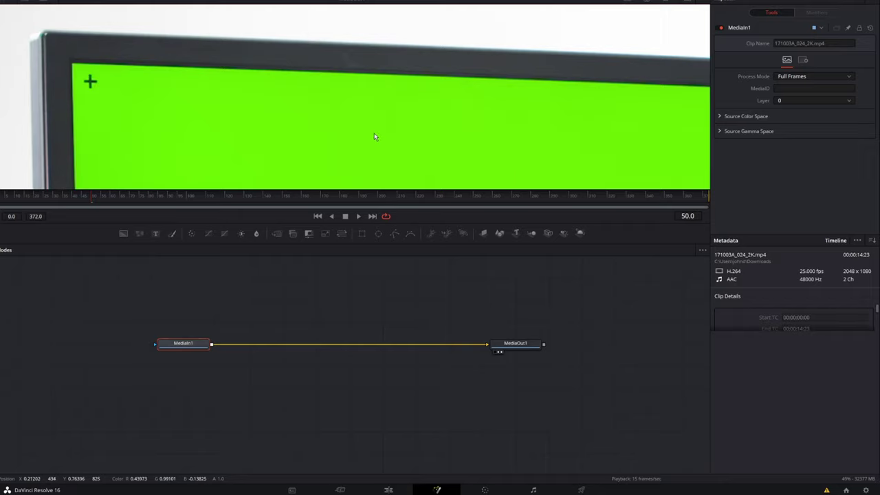
Add a Paint node after MediaIn1 with 372-frame stroke duration and Clone apply mode.
{"action": "key", "text": "shift+space"}
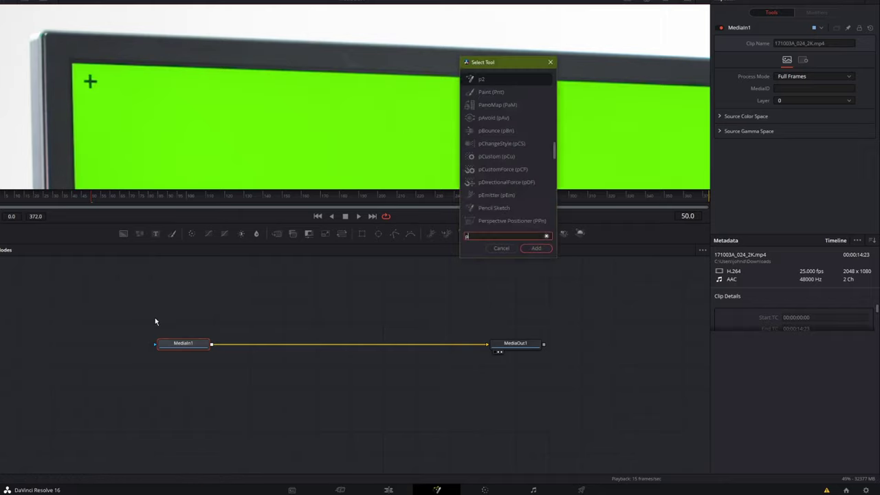
{"action": "type", "text": "paint"}
{"action": "key", "text": "Return"}
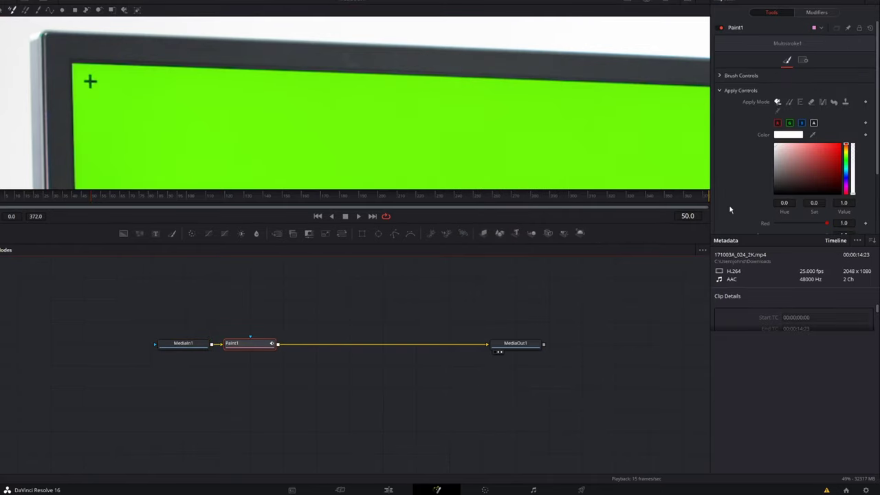
{"action": "left_click_drag", "start_coordinate": [762, 233], "coordinate": [794, 421]}
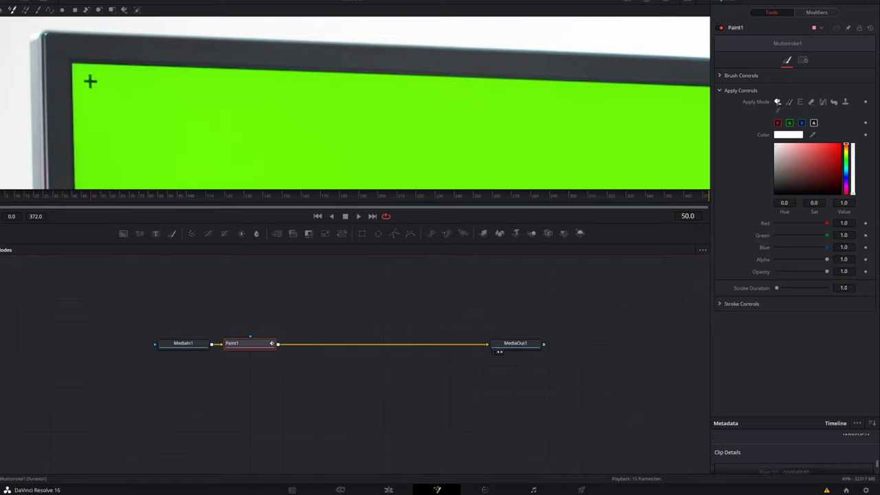
{"action": "left_click", "coordinate": [844, 288]}
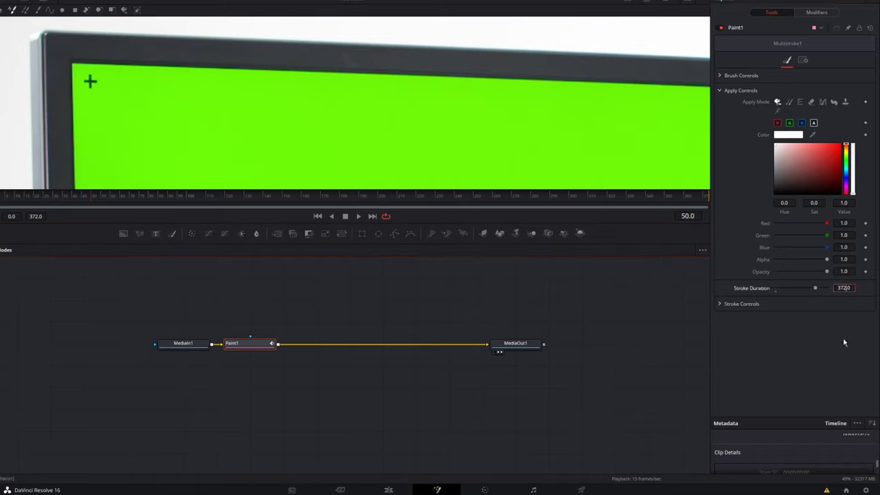
{"action": "key", "text": "Return"}
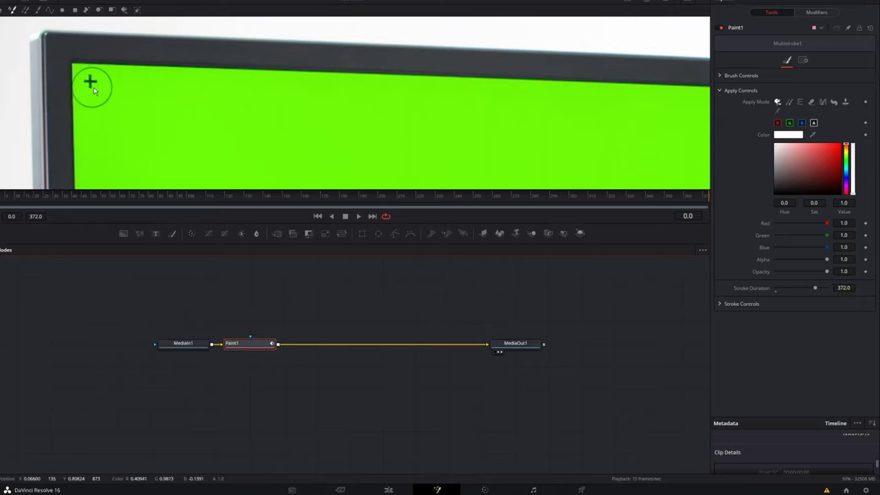
{"action": "left_click", "coordinate": [789, 102]}
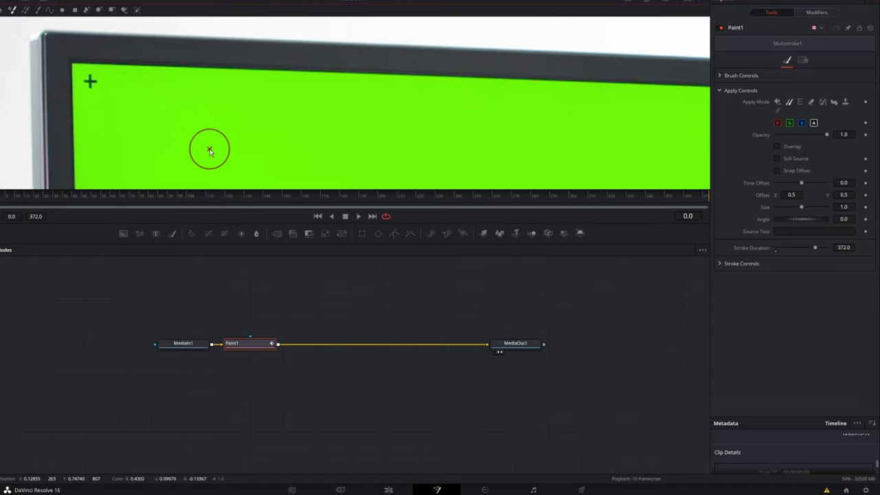
Set a clean green clone source and paint over the screen's tracking marks.
{"action": "left_click", "coordinate": [210, 150], "text": "alt"}
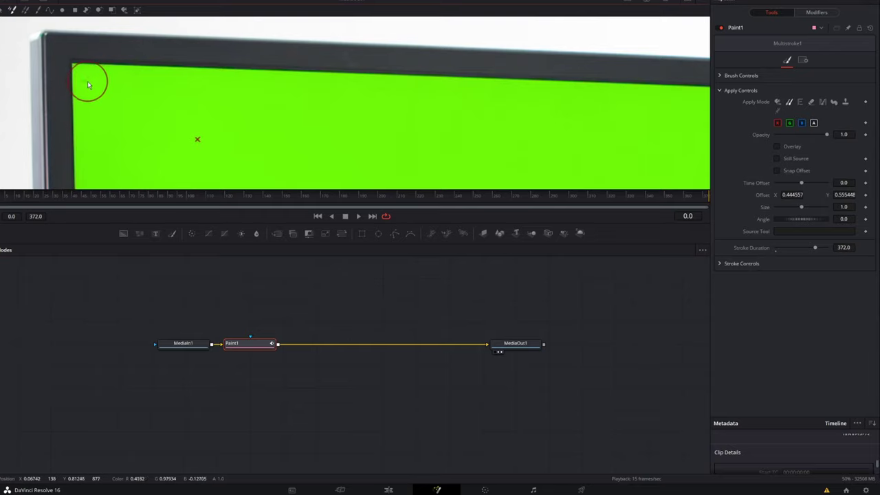
{"action": "scroll", "coordinate": [146, 128], "scroll_direction": "down", "scroll_amount": 2}
{"action": "scroll", "coordinate": [147, 130], "scroll_direction": "down", "scroll_amount": 3}
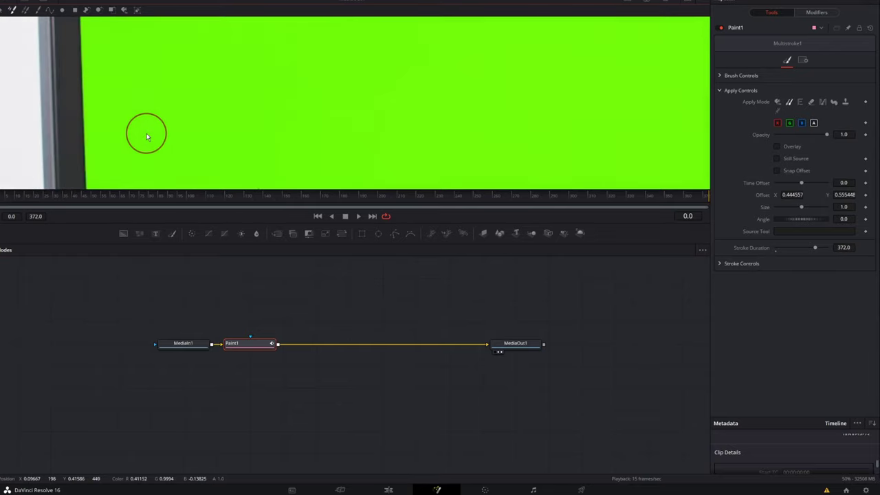
{"action": "left_click", "coordinate": [111, 100], "text": "alt"}
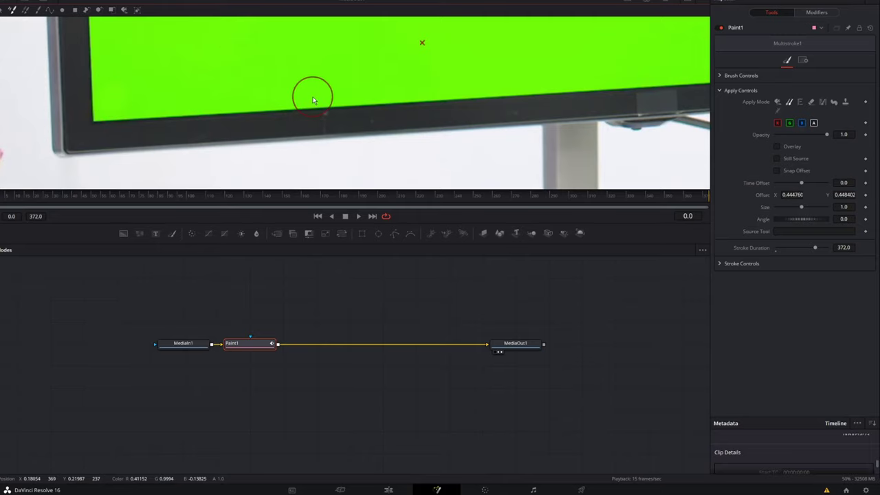
{"action": "scroll", "coordinate": [313, 93], "scroll_direction": "down", "scroll_amount": 4}
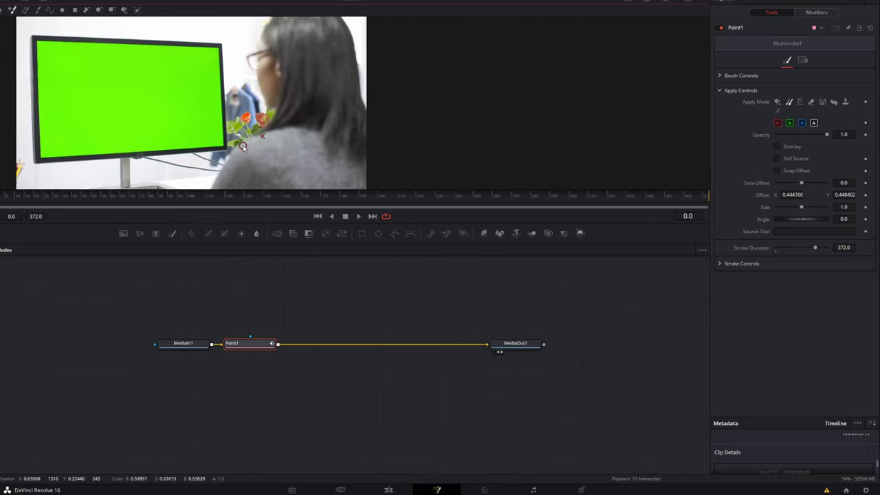
{"action": "scroll", "coordinate": [227, 148], "scroll_direction": "up", "scroll_amount": 4}
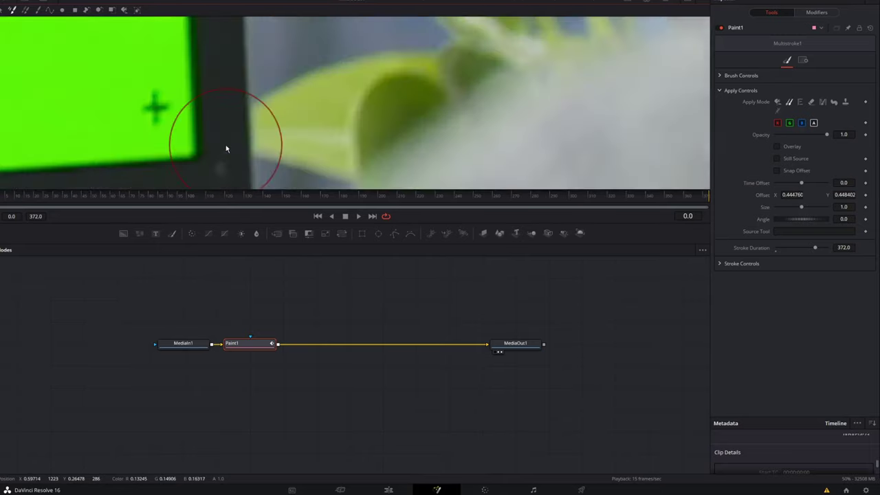
{"action": "left_click", "coordinate": [137, 94]}
{"action": "mouse_move", "coordinate": [78, 92]}
{"action": "left_mouse_down"}
{"action": "mouse_move", "coordinate": [358, 110]}
{"action": "mouse_move", "coordinate": [392, 122]}
{"action": "mouse_move", "coordinate": [405, 102]}
{"action": "mouse_move", "coordinate": [410, 135]}
{"action": "left_mouse_up"}
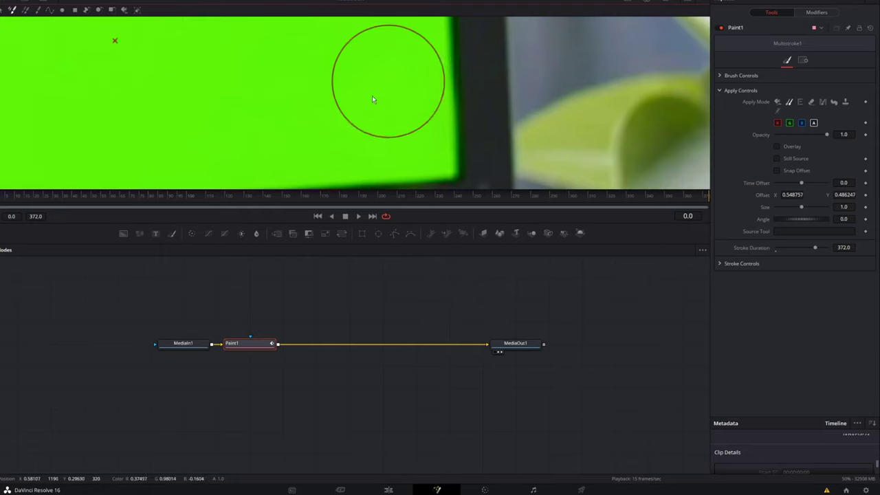
{"action": "scroll", "coordinate": [339, 122], "scroll_direction": "down", "scroll_amount": 4}
{"action": "scroll", "coordinate": [284, 118], "scroll_direction": "up", "scroll_amount": 5}
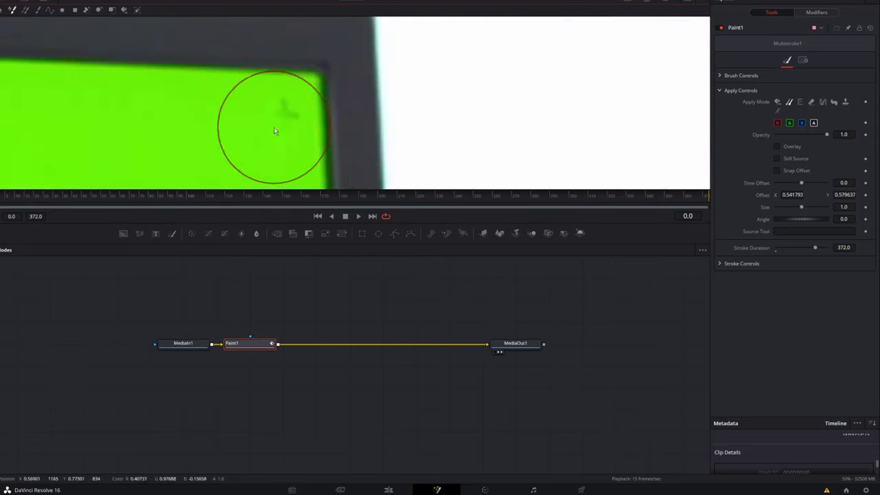
{"action": "scroll", "coordinate": [259, 128], "scroll_direction": "down", "scroll_amount": 6}
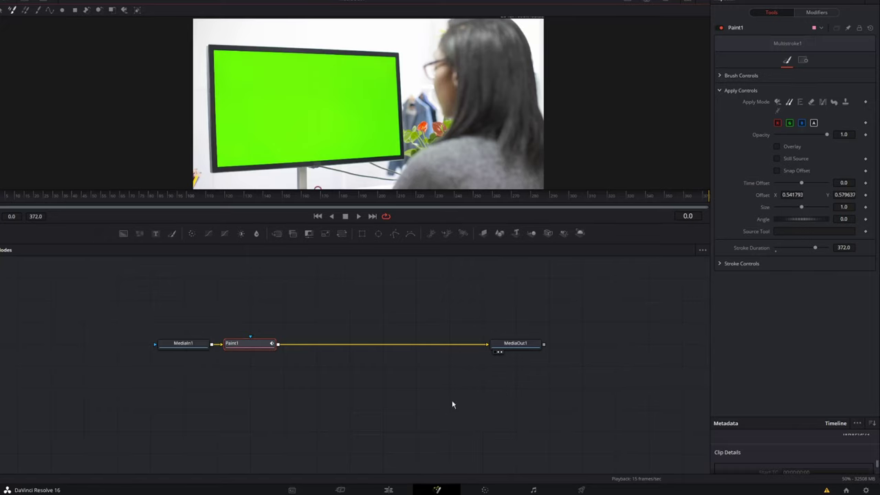
On the Color page, sample the green screen with the Qualifier picker.
{"action": "left_click", "coordinate": [484, 490]}
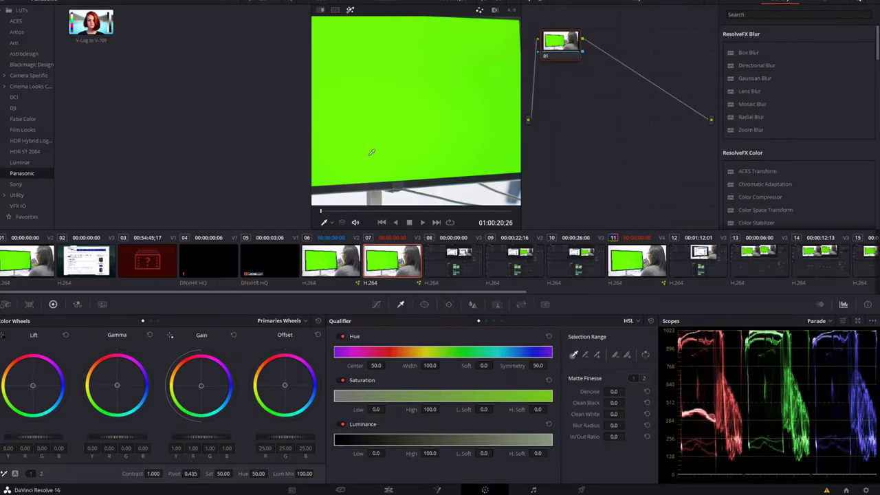
{"action": "key", "text": "alt+f"}
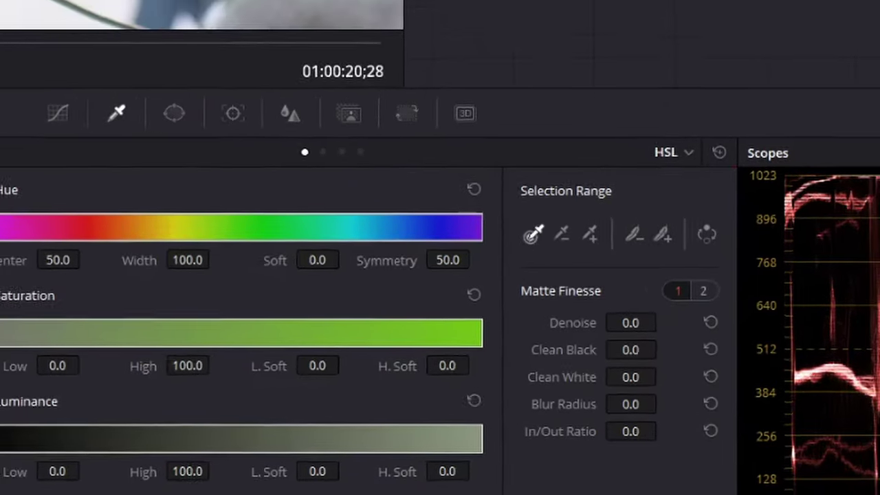
{"action": "left_click", "coordinate": [222, 18]}
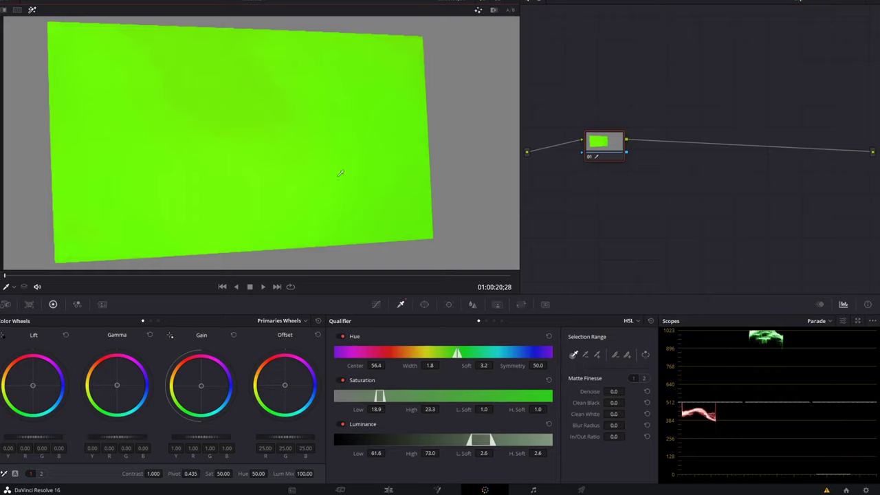
{"action": "left_click_drag", "start_coordinate": [339, 173], "coordinate": [232, 110]}
Refine the qualifier to hue 57.1, saturation 19.4–27.7 and luminance 60.0–71.3.
{"action": "left_click_drag", "start_coordinate": [430, 365], "coordinate": [457, 353]}
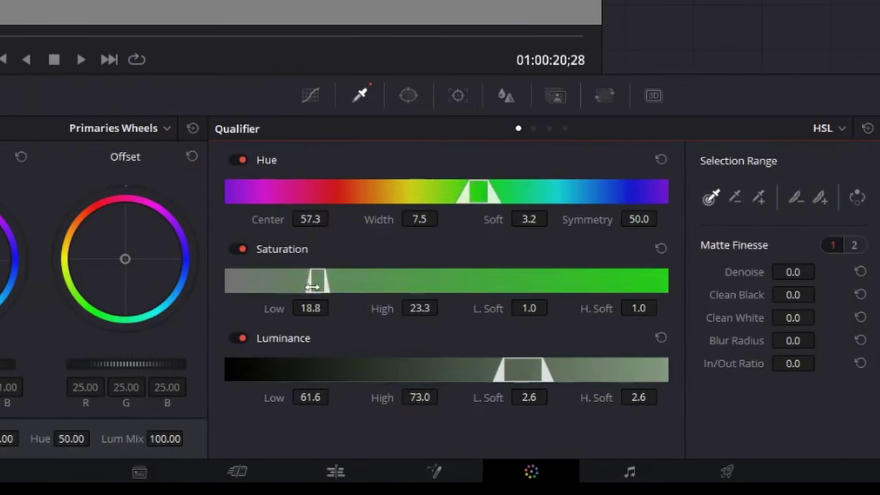
{"action": "left_click_drag", "start_coordinate": [322, 281], "coordinate": [330, 280]}
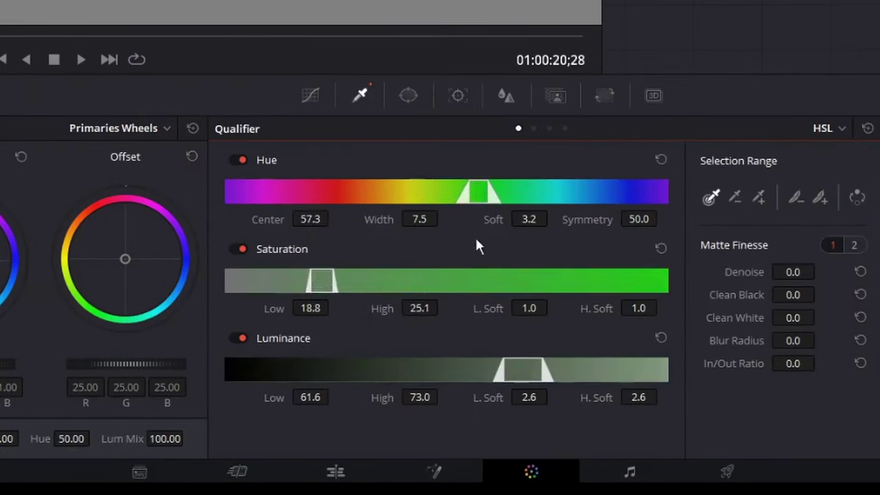
{"action": "mouse_move", "coordinate": [527, 219]}
{"action": "left_mouse_down"}
{"action": "mouse_move", "coordinate": [550, 218]}
{"action": "mouse_move", "coordinate": [522, 219]}
{"action": "mouse_move", "coordinate": [538, 219]}
{"action": "left_mouse_up"}
{"action": "mouse_move", "coordinate": [477, 191]}
{"action": "left_mouse_down"}
{"action": "mouse_move", "coordinate": [199, 195]}
{"action": "mouse_move", "coordinate": [485, 191]}
{"action": "mouse_move", "coordinate": [475, 190]}
{"action": "left_mouse_up"}
{"action": "mouse_move", "coordinate": [337, 281]}
{"action": "left_mouse_down"}
{"action": "mouse_move", "coordinate": [353, 280]}
{"action": "mouse_move", "coordinate": [341, 281]}
{"action": "left_mouse_up"}
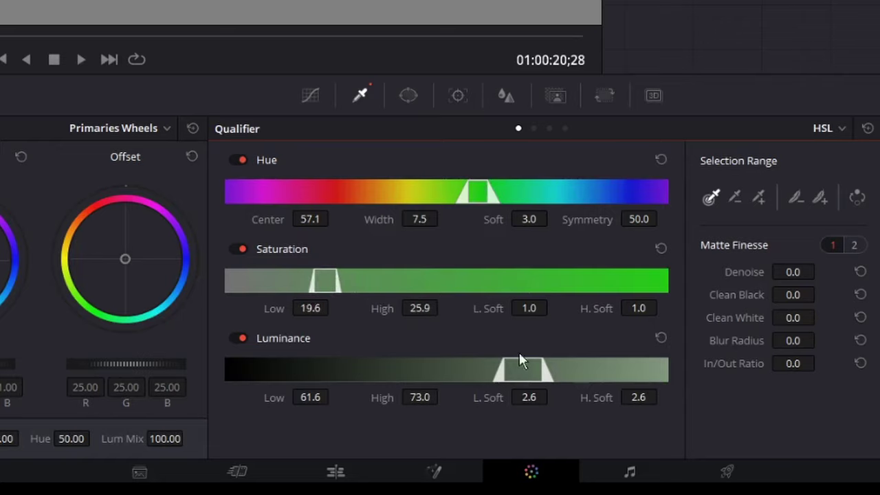
{"action": "mouse_move", "coordinate": [527, 370]}
{"action": "left_mouse_down"}
{"action": "mouse_move", "coordinate": [564, 366]}
{"action": "mouse_move", "coordinate": [505, 369]}
{"action": "mouse_move", "coordinate": [513, 370]}
{"action": "left_mouse_up"}
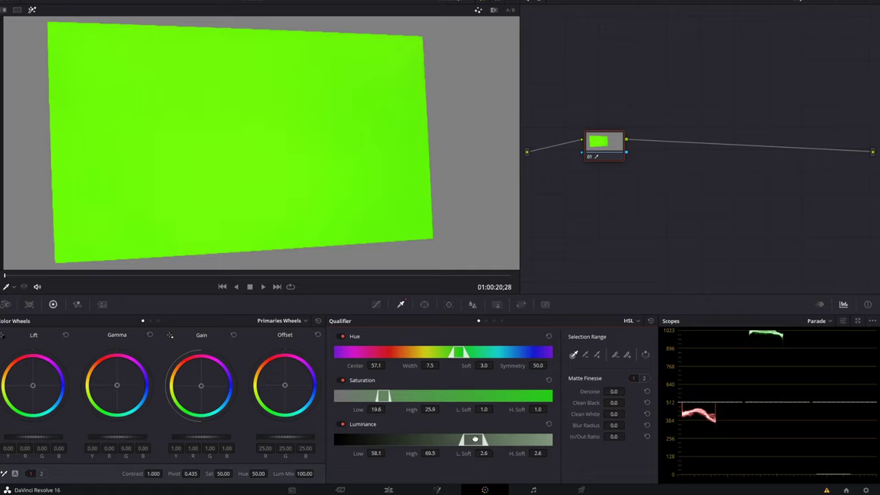
{"action": "left_click_drag", "start_coordinate": [476, 439], "coordinate": [479, 439]}
{"action": "left_click_drag", "start_coordinate": [382, 396], "coordinate": [392, 395]}
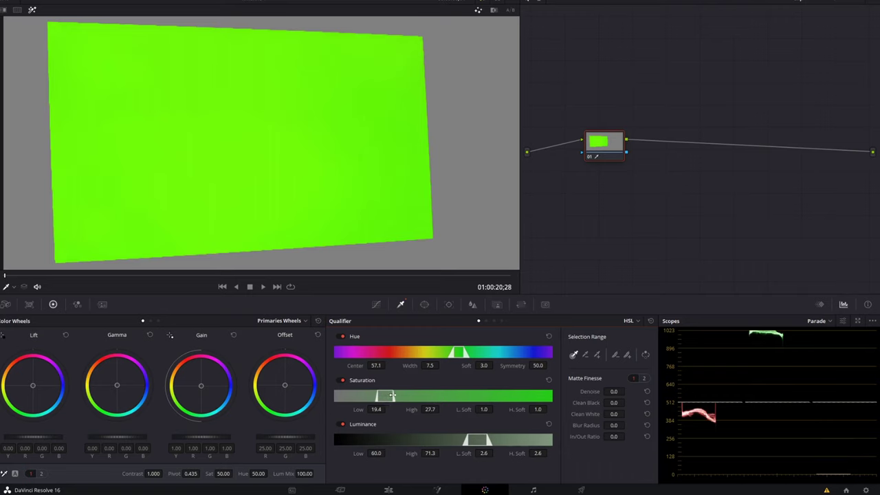
Back on the Color page, reposition node 01 and turn on Highlight to preview the key.
{"action": "left_click", "coordinate": [389, 490]}
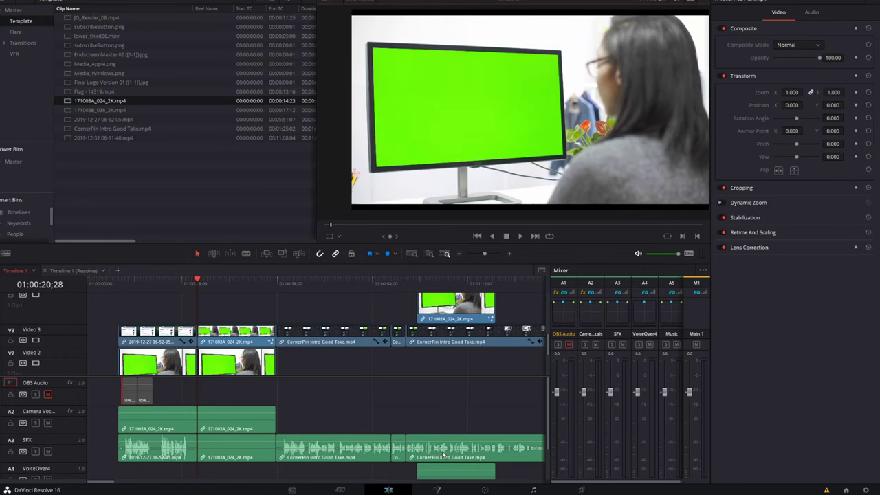
{"action": "left_click", "coordinate": [437, 489]}
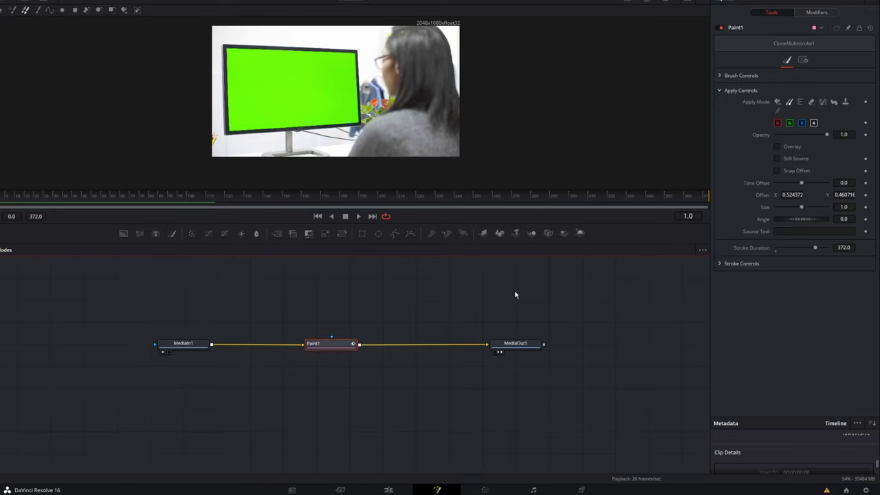
{"action": "left_click", "coordinate": [484, 490]}
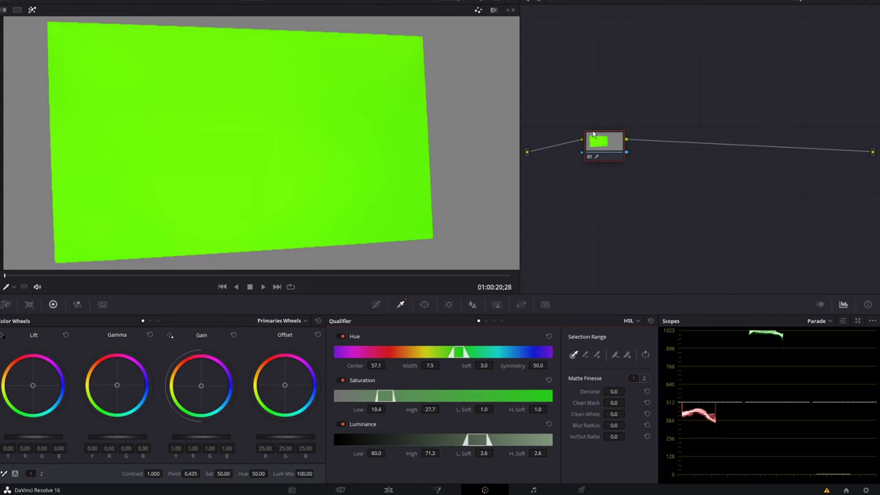
{"action": "left_click_drag", "start_coordinate": [593, 134], "coordinate": [577, 81]}
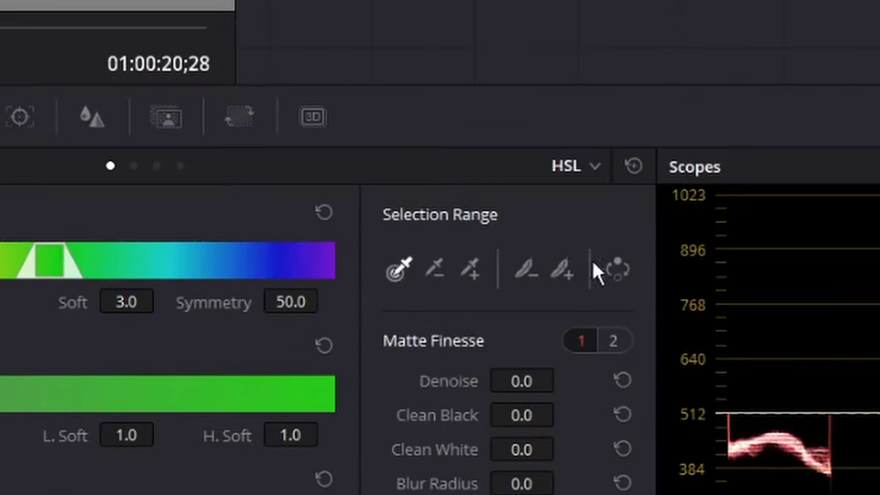
{"action": "left_click", "coordinate": [617, 270]}
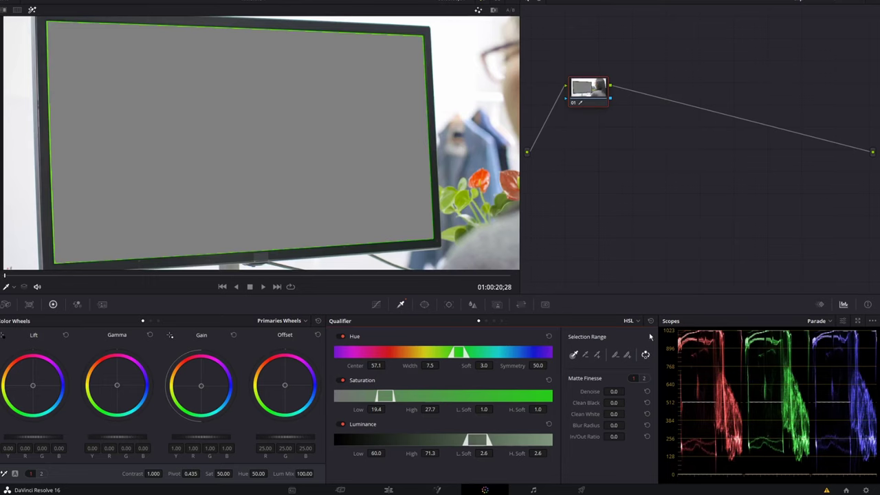
Add an Alpha Output and connect node 01's key output to it.
{"action": "right_click", "coordinate": [669, 163]}
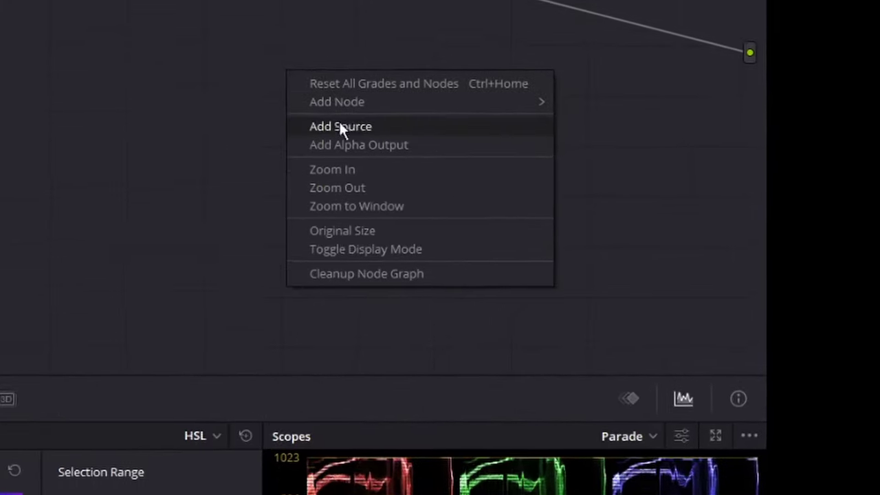
{"action": "left_click", "coordinate": [354, 144]}
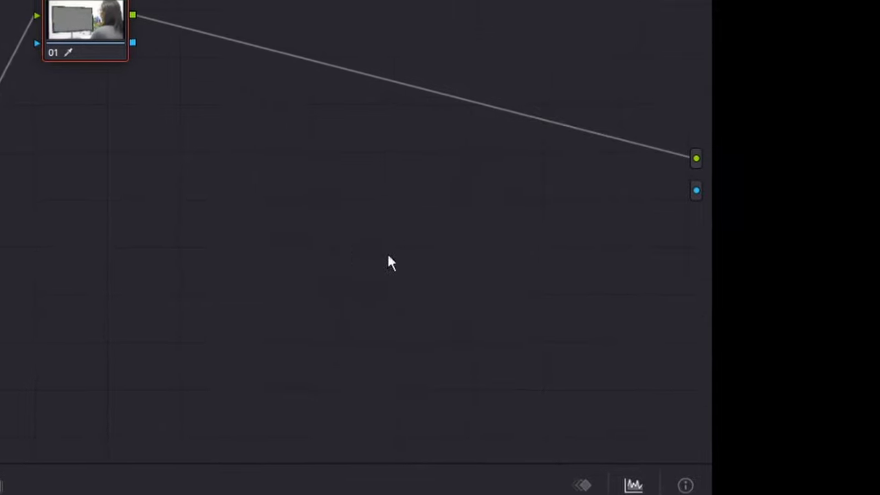
{"action": "left_click_drag", "start_coordinate": [112, 155], "coordinate": [643, 294]}
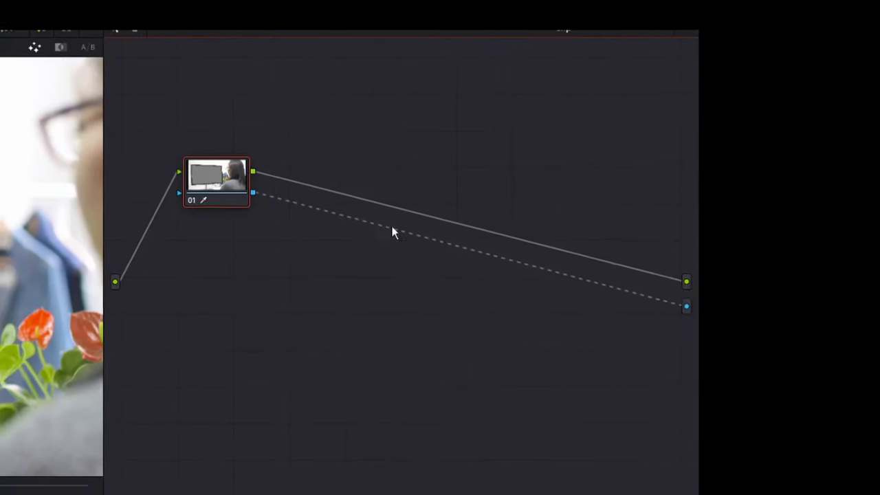
{"action": "left_click_drag", "start_coordinate": [151, 214], "coordinate": [279, 338]}
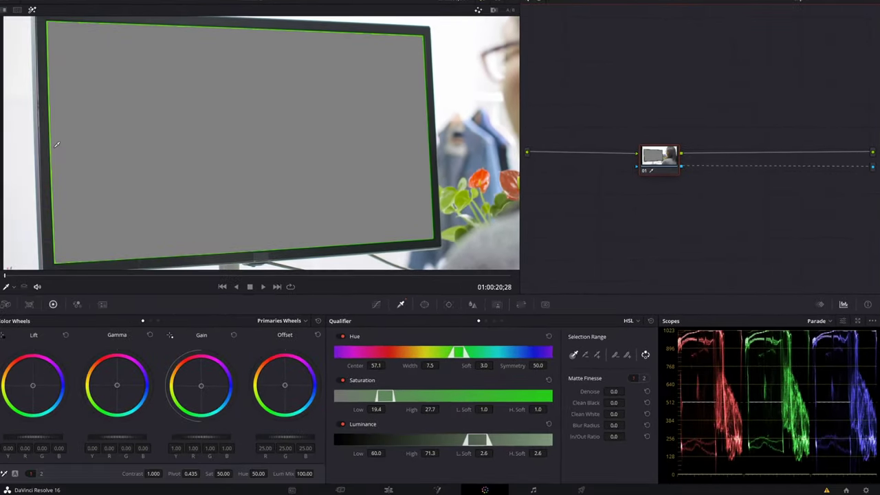
{"action": "scroll", "coordinate": [57, 145], "scroll_direction": "up", "scroll_amount": 5}
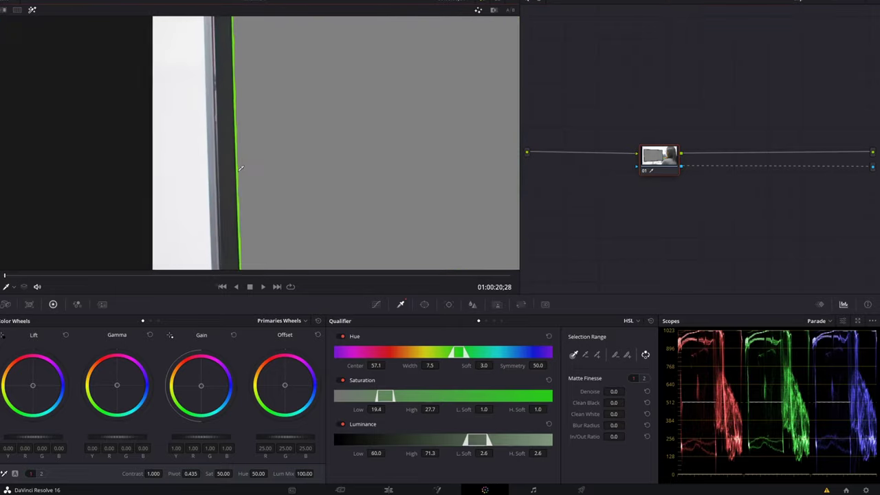
Add the edge fringe with Picker +, trim hue, saturation and luminance ranges, then return to Edit.
{"action": "scroll", "coordinate": [241, 168], "scroll_direction": "up", "scroll_amount": 6}
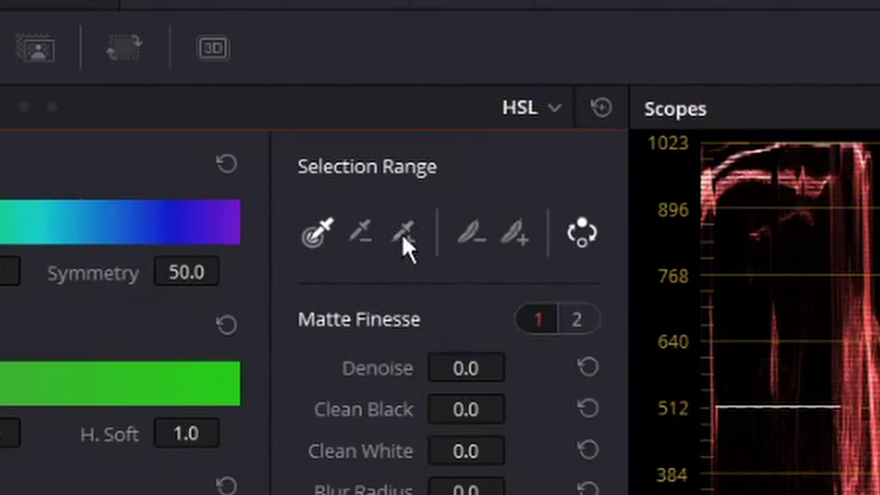
{"action": "left_click", "coordinate": [597, 356]}
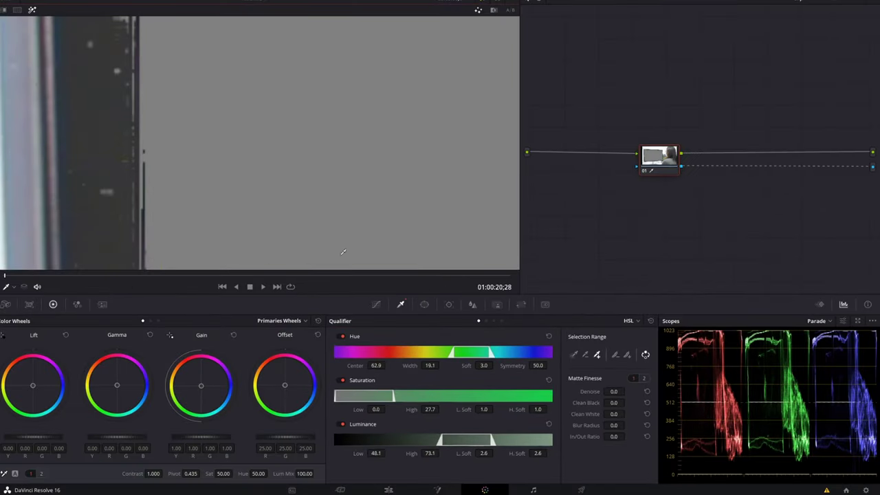
{"action": "mouse_move", "coordinate": [454, 353]}
{"action": "left_mouse_down"}
{"action": "mouse_move", "coordinate": [478, 352]}
{"action": "mouse_move", "coordinate": [467, 353]}
{"action": "left_mouse_up"}
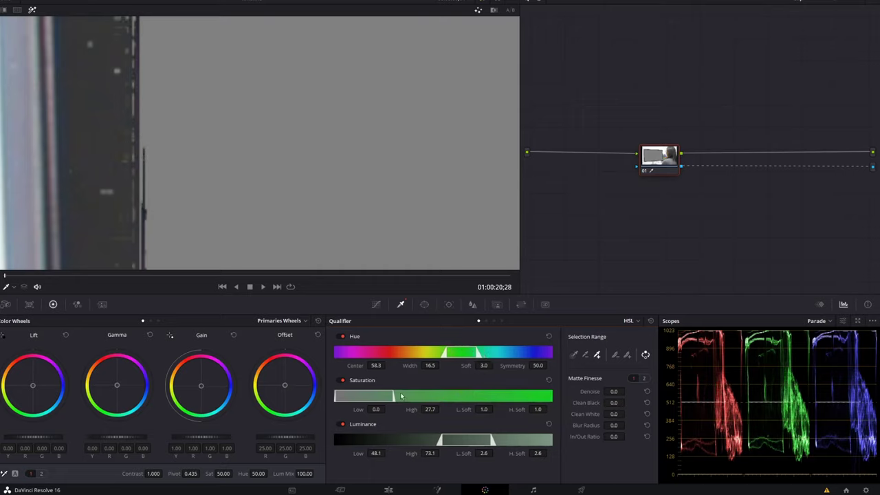
{"action": "left_click_drag", "start_coordinate": [393, 395], "coordinate": [382, 390]}
{"action": "left_click_drag", "start_coordinate": [490, 439], "coordinate": [456, 438]}
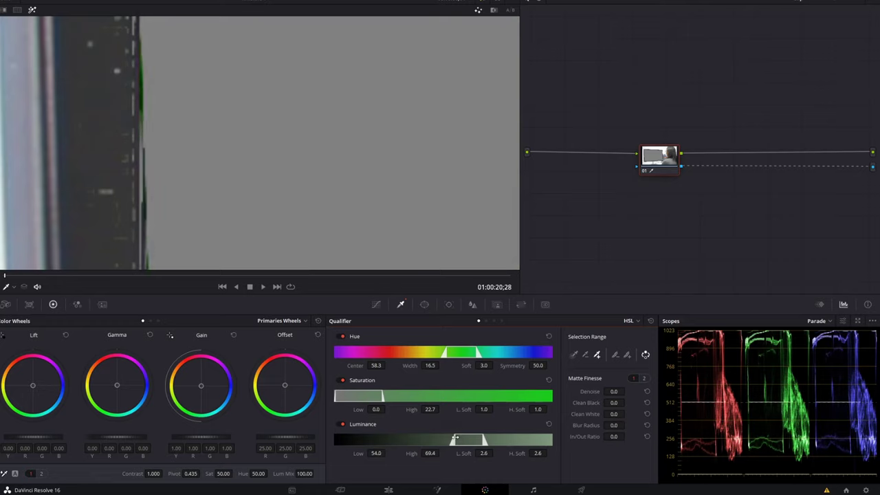
{"action": "left_click_drag", "start_coordinate": [456, 438], "coordinate": [450, 439]}
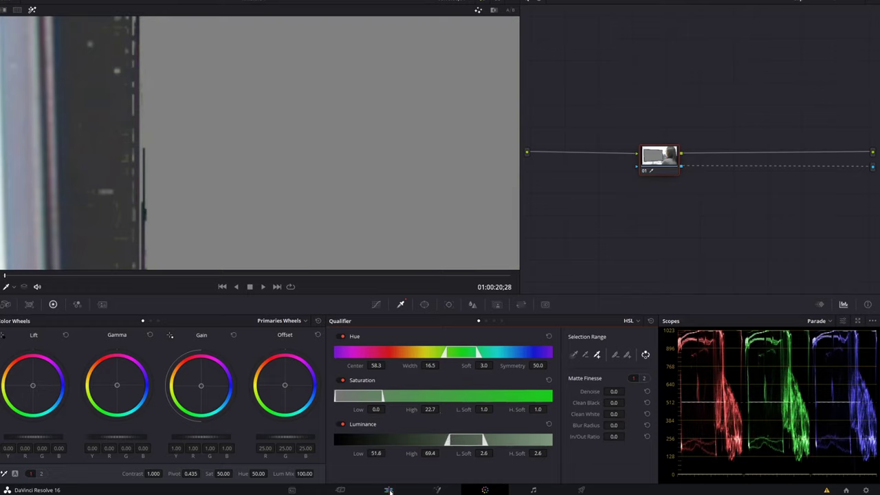
{"action": "left_click_drag", "start_coordinate": [661, 166], "coordinate": [588, 163]}
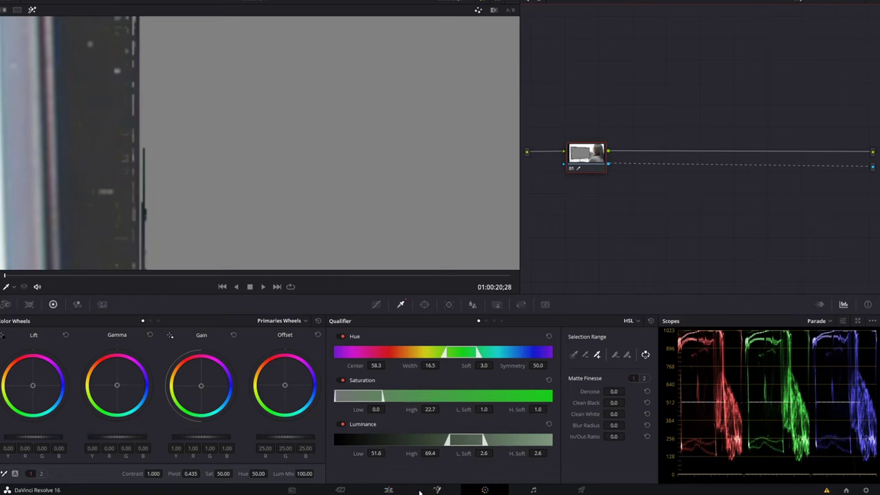
{"action": "left_click", "coordinate": [389, 490]}
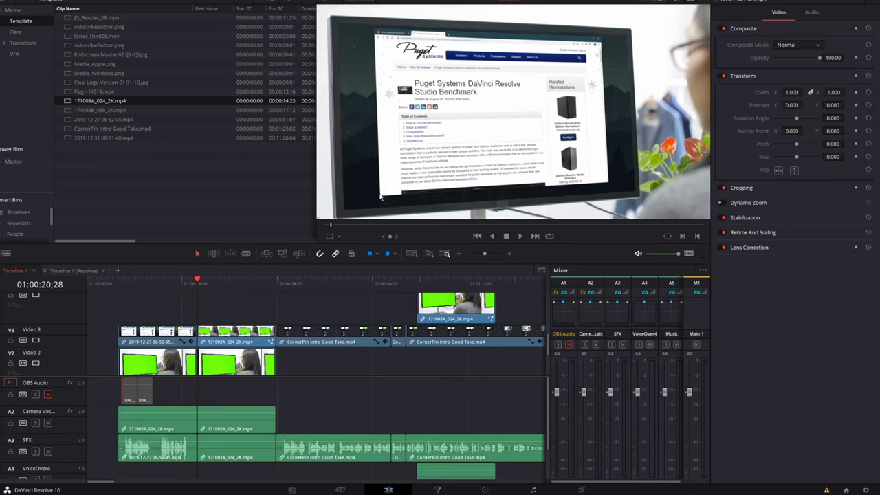
Move 171003A_024_2K.mp4 and its linked audio to V4/A4 at the timeline start.
{"action": "key", "text": "shift+v"}
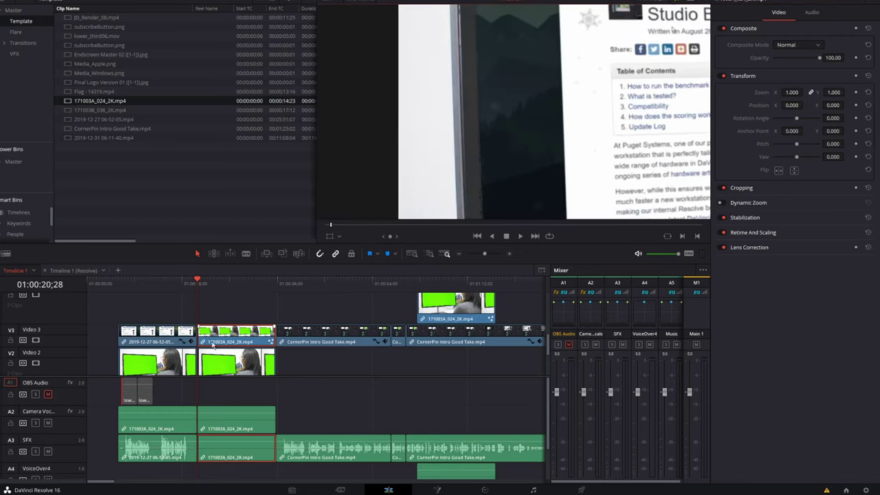
{"action": "left_click_drag", "start_coordinate": [225, 334], "coordinate": [155, 303]}
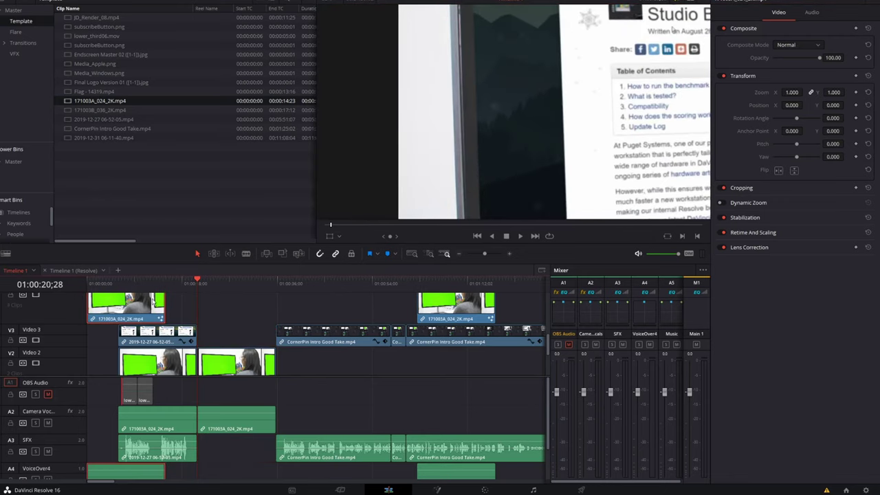
{"action": "left_click", "coordinate": [233, 280]}
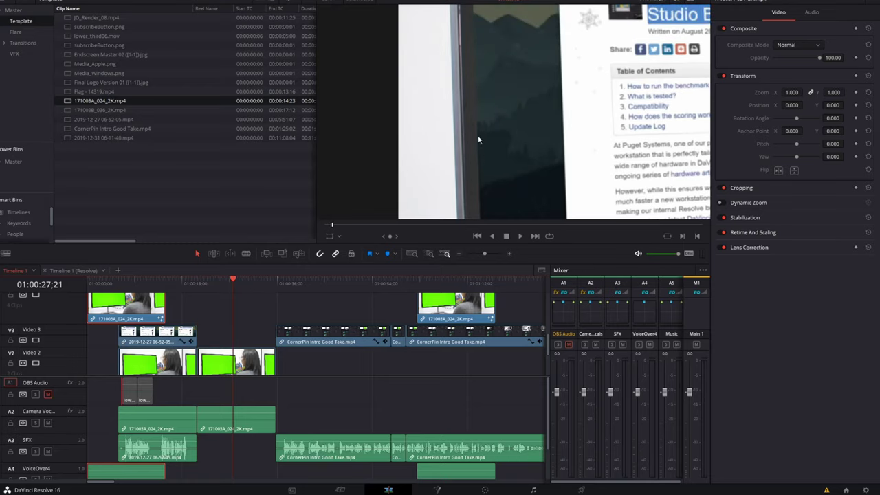